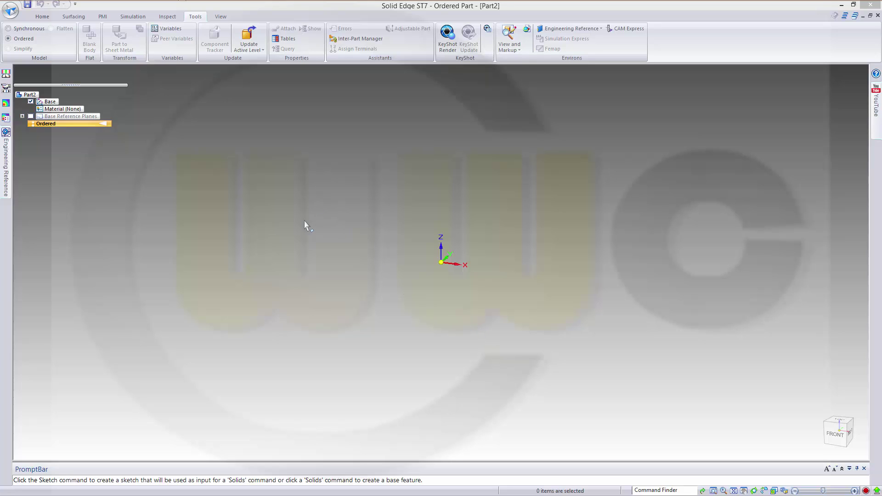
Step: Start a new sketch on the Top (xy) reference plane
left_click(42, 17)
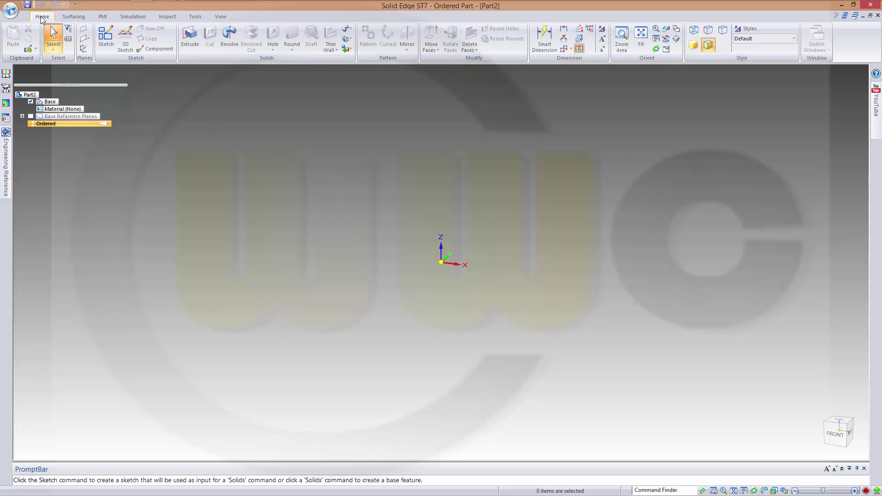
left_click(100, 51)
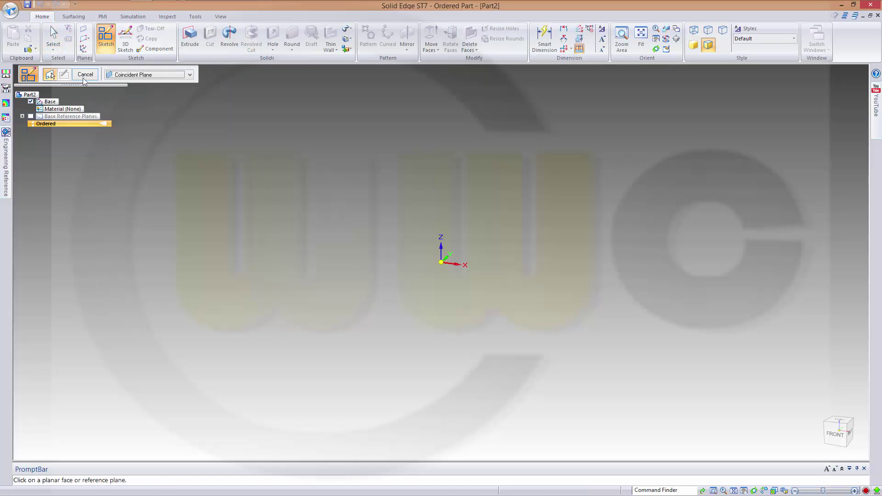
left_click(22, 116)
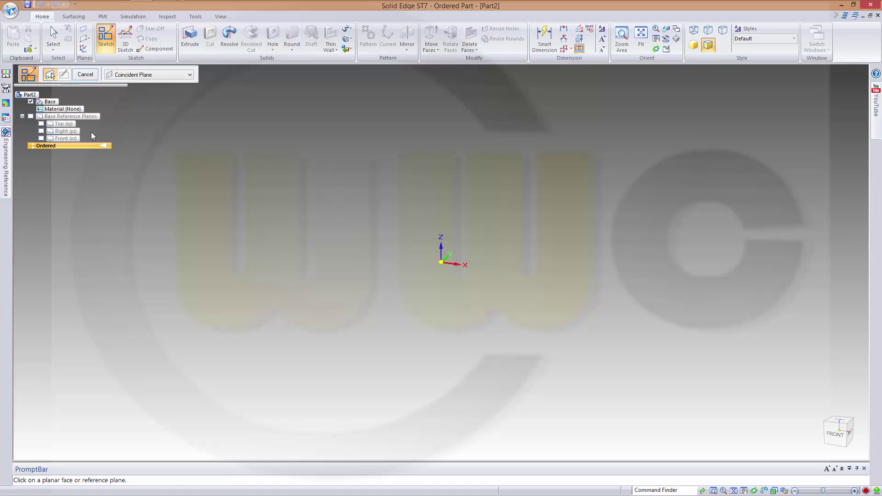
left_click(64, 123)
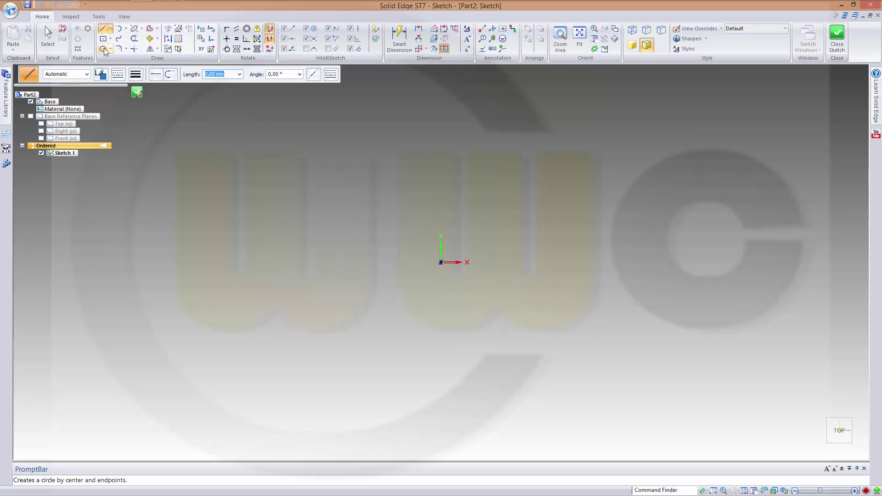
Step: Draw 160 mm and 112 mm circles centred on the origin, then close the sketch
left_click(102, 49)
left_click(441, 262)
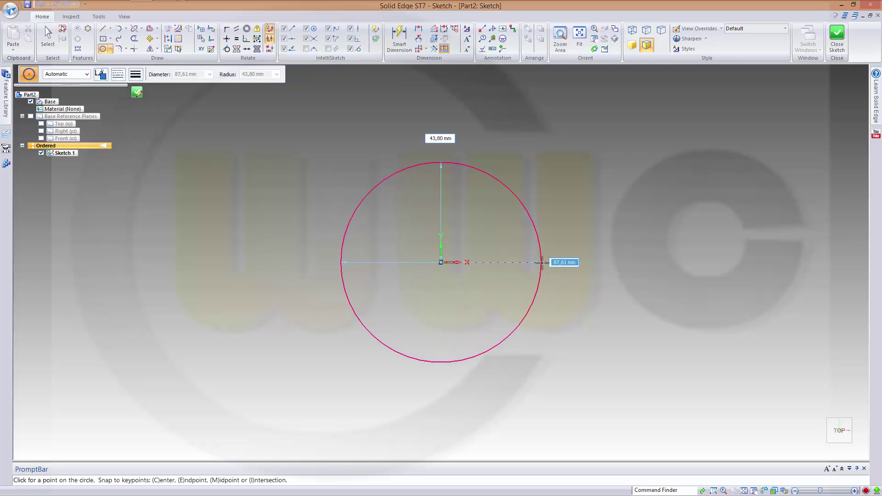
type("160")
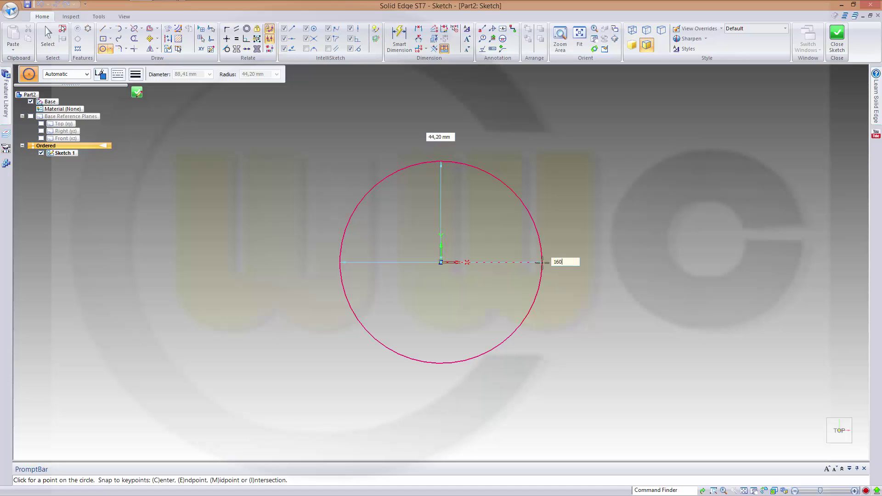
key("Return")
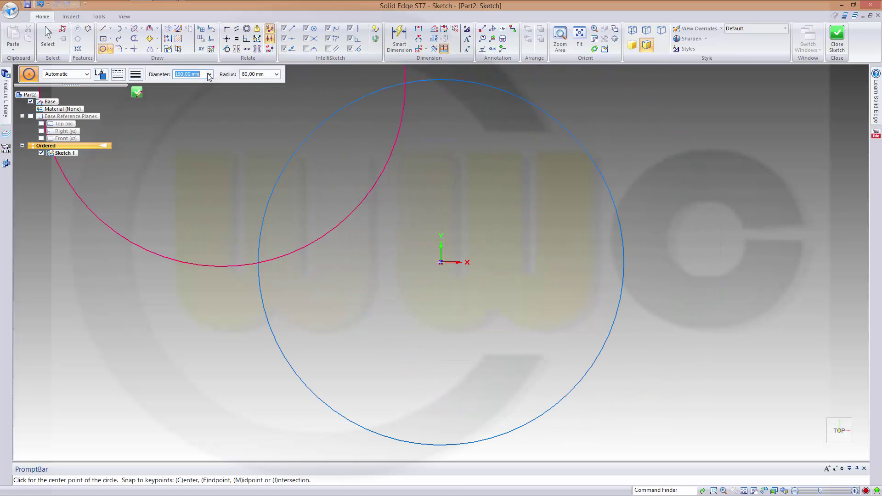
type("112")
key("Tab")
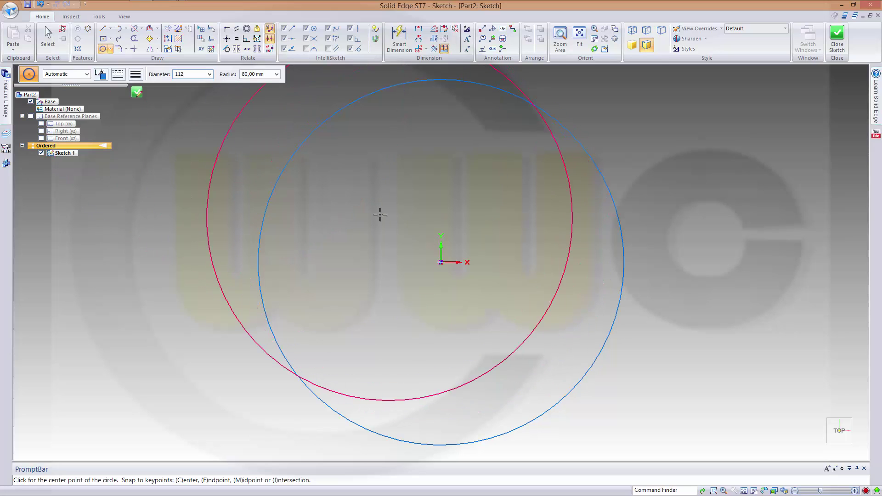
left_click(441, 262)
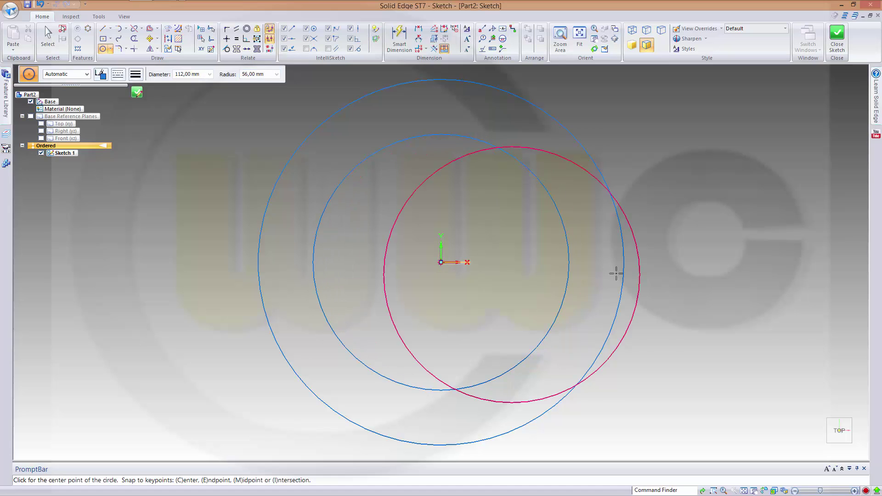
left_click(837, 37)
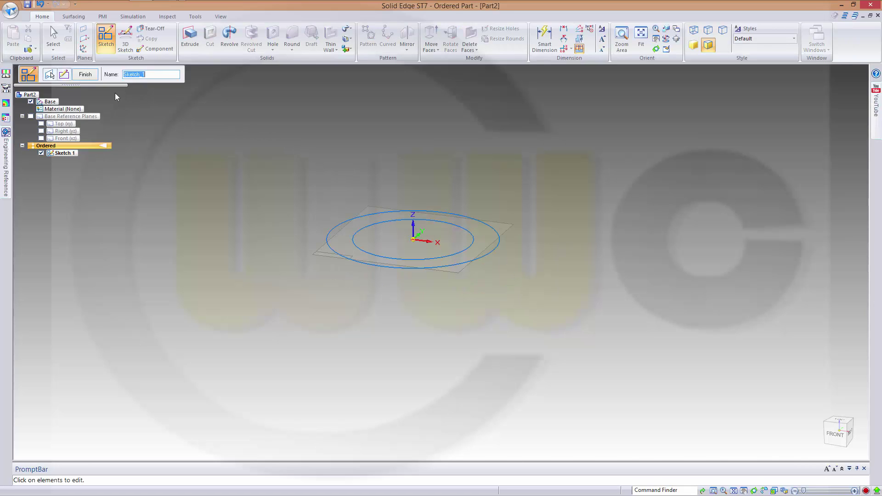
Step: Extrude the region between both circles 16 mm into Protrusion 1, a flat ring
left_click(85, 74)
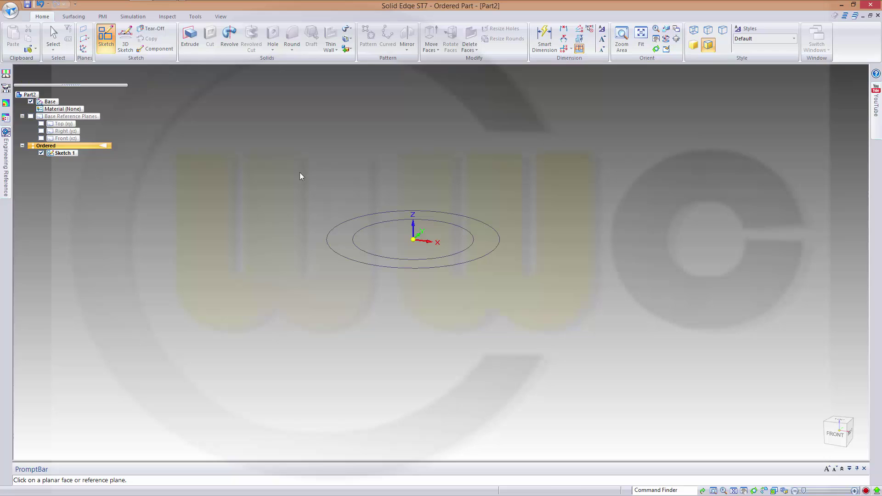
key("Escape")
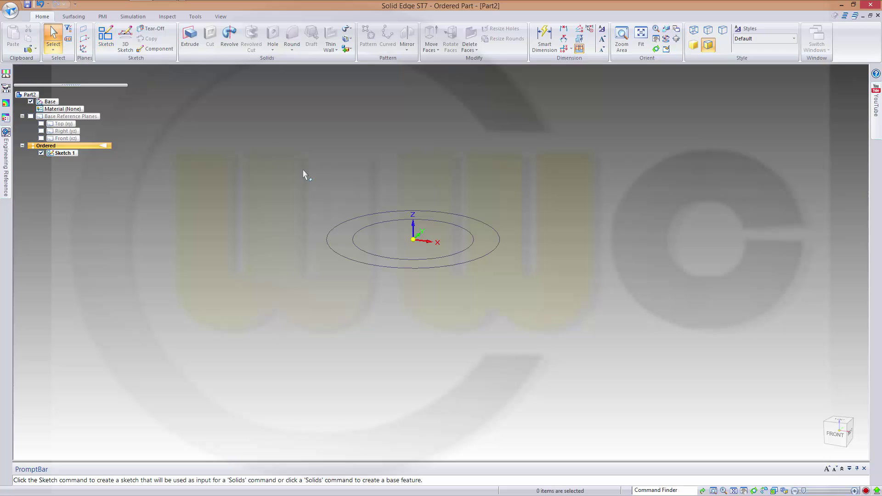
left_click(190, 37)
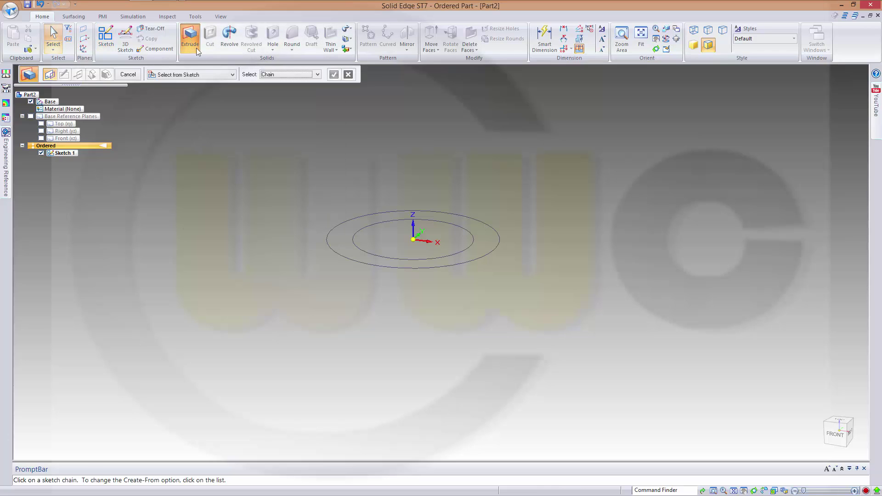
left_click(337, 226)
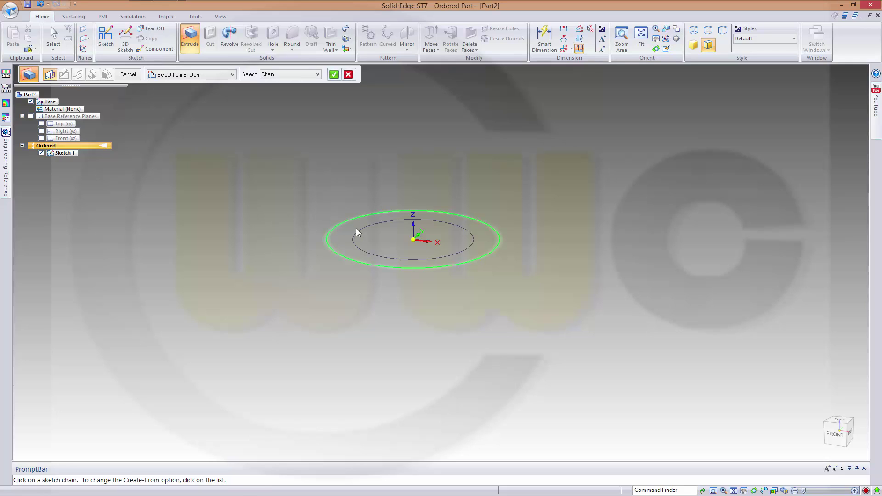
left_click(360, 230)
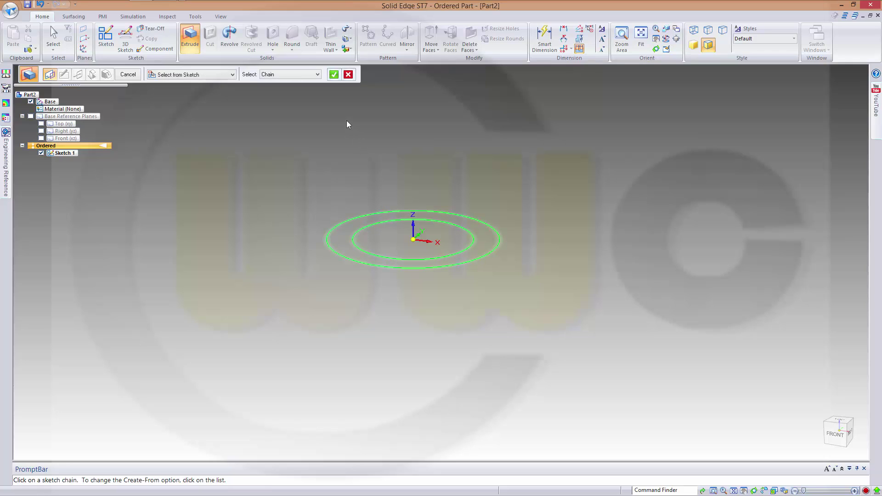
left_click(333, 74)
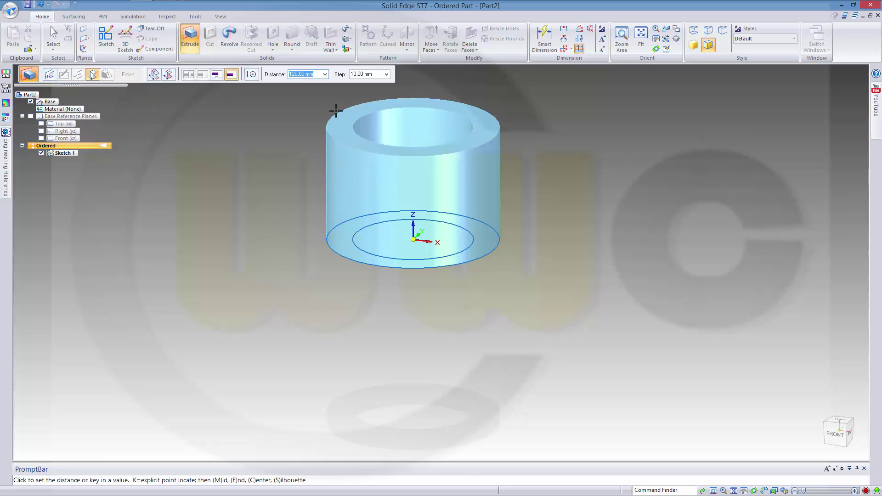
type("16")
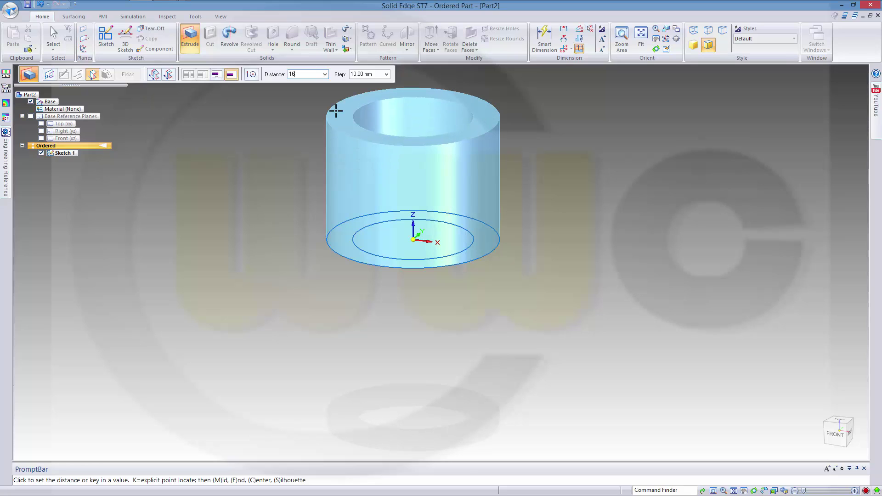
key("Return")
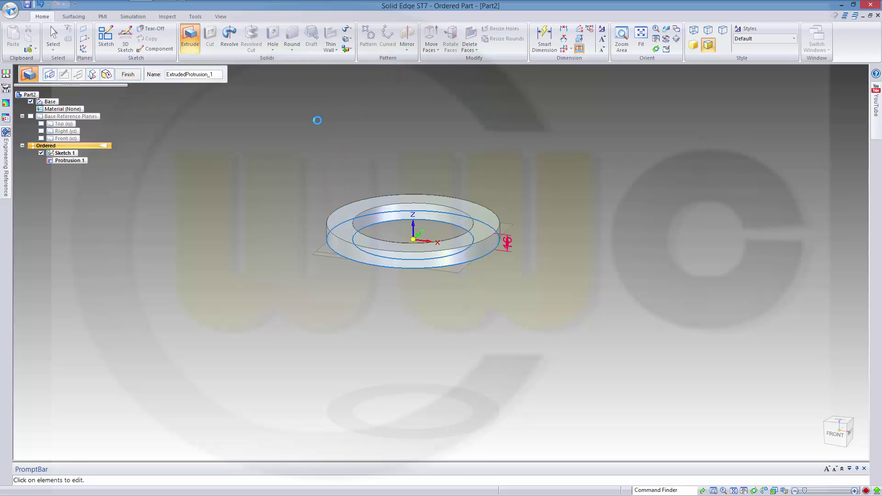
left_click(130, 76)
key("Escape")
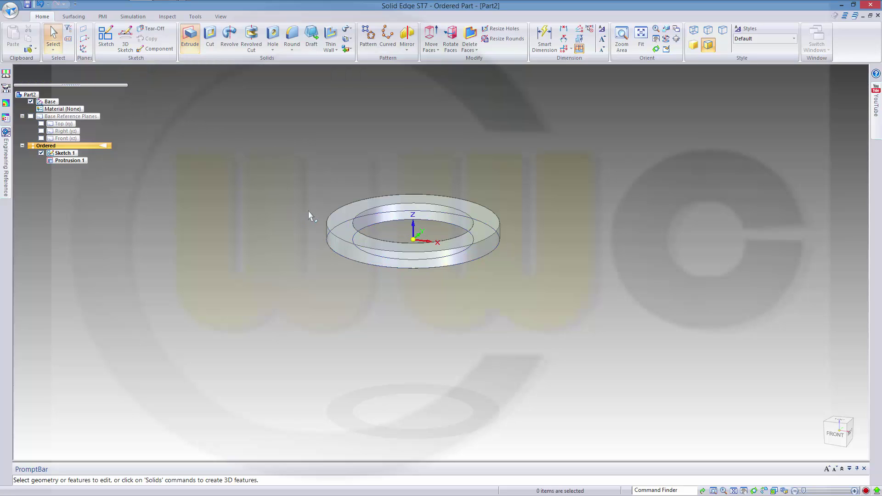
Step: Split the ring with the Right (yz) plane into Design Body_1 and Design Body_2
middle_click_drag(310, 212, 305, 242)
right_click(276, 224)
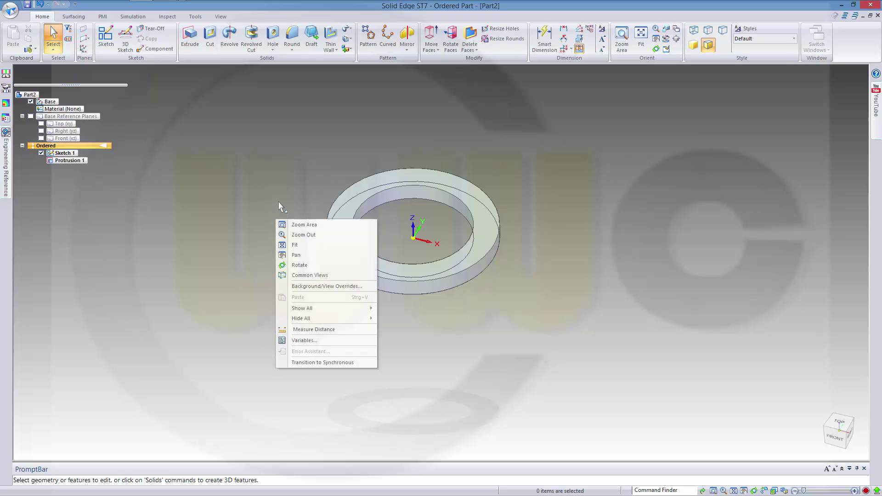
middle_click_drag(282, 203, 288, 226)
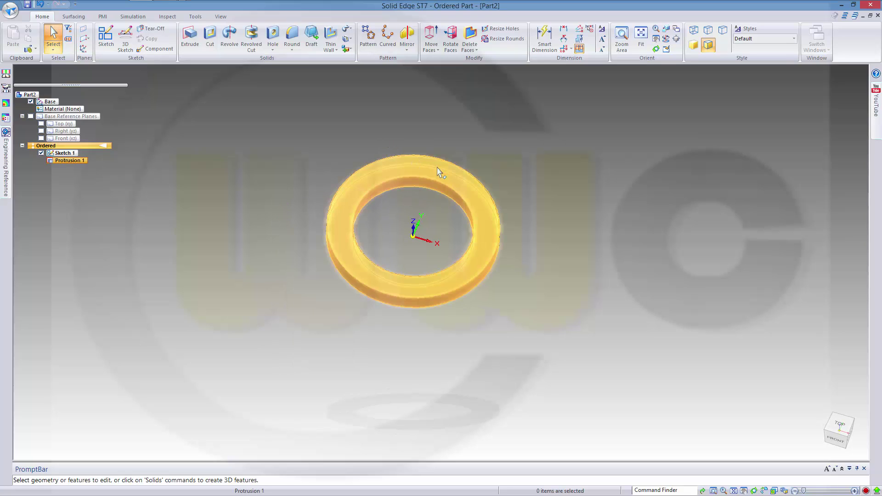
middle_click_drag(512, 191, 505, 225, "shift")
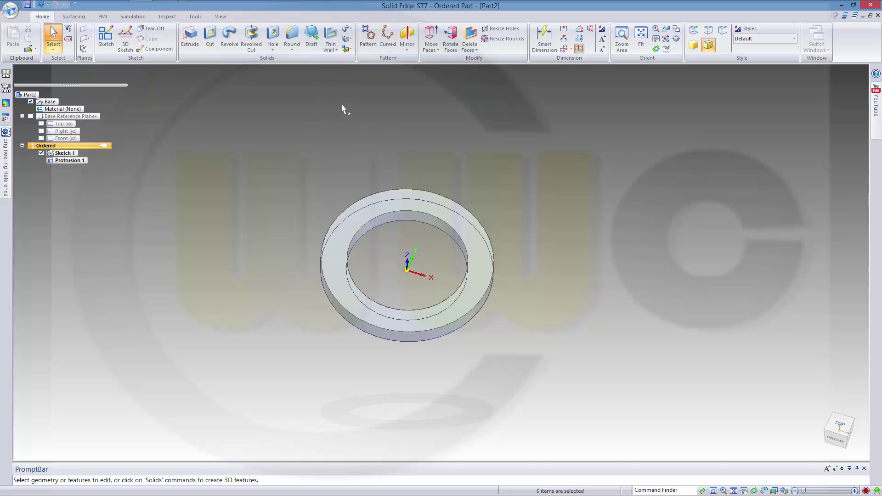
left_click(347, 48)
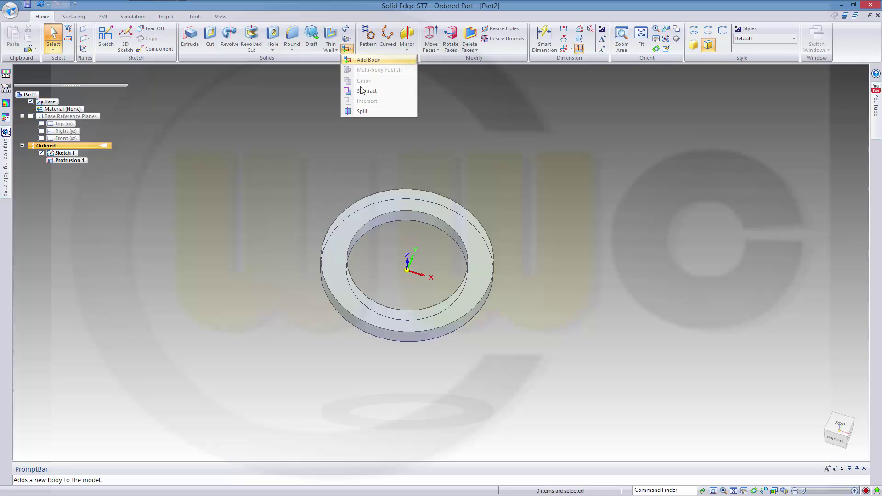
left_click(361, 112)
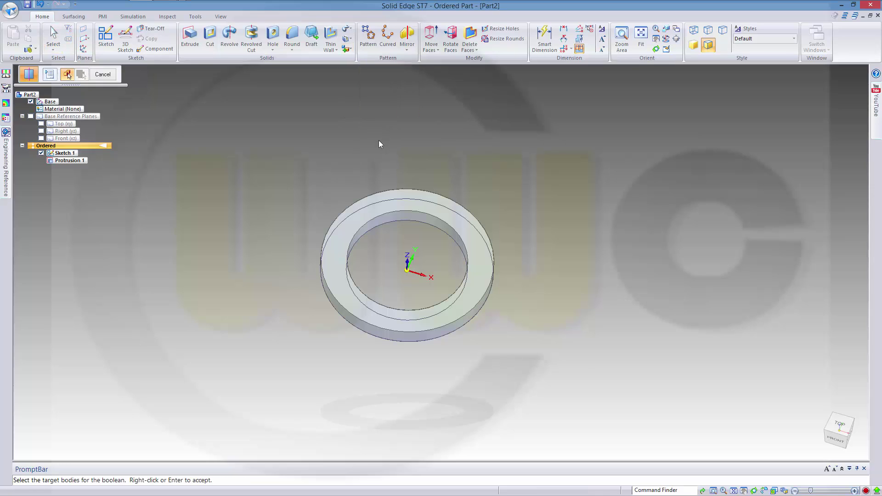
left_click(353, 224)
right_click(315, 183)
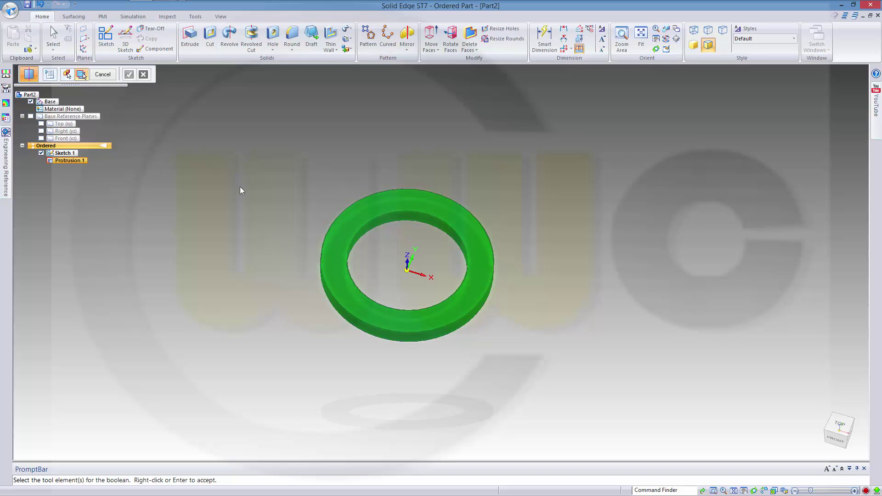
key("ctrl+i")
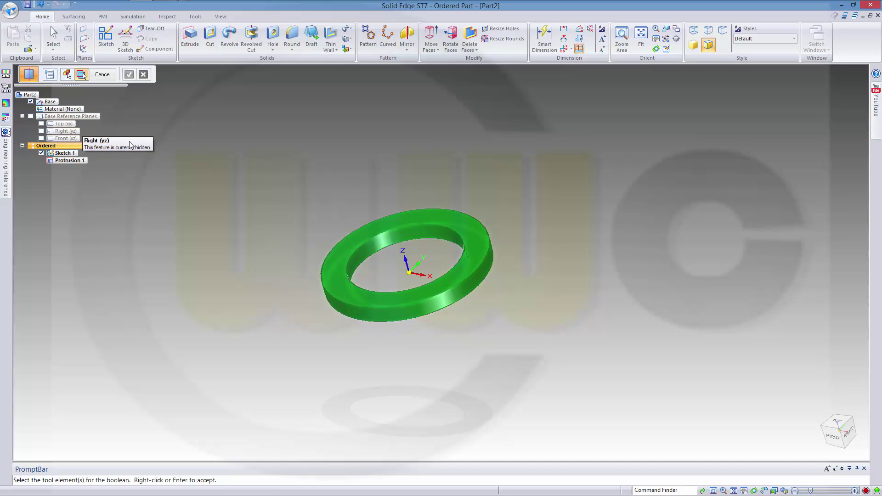
left_click(67, 131)
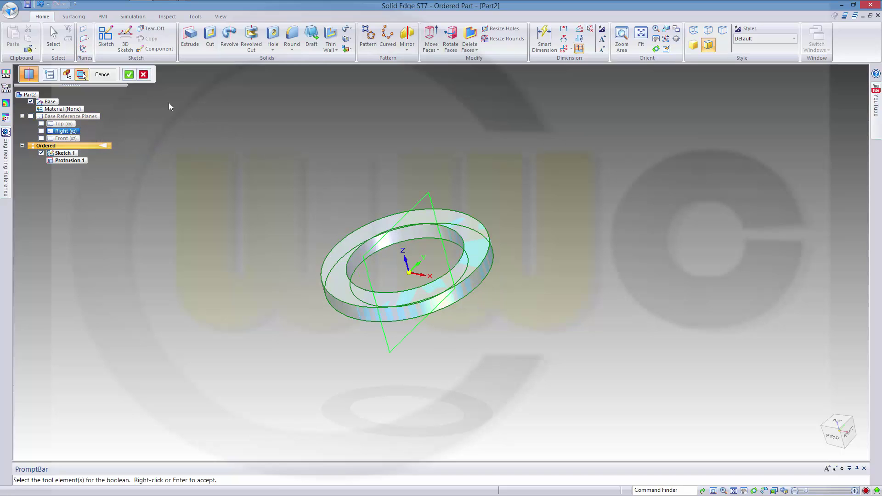
right_click(204, 140)
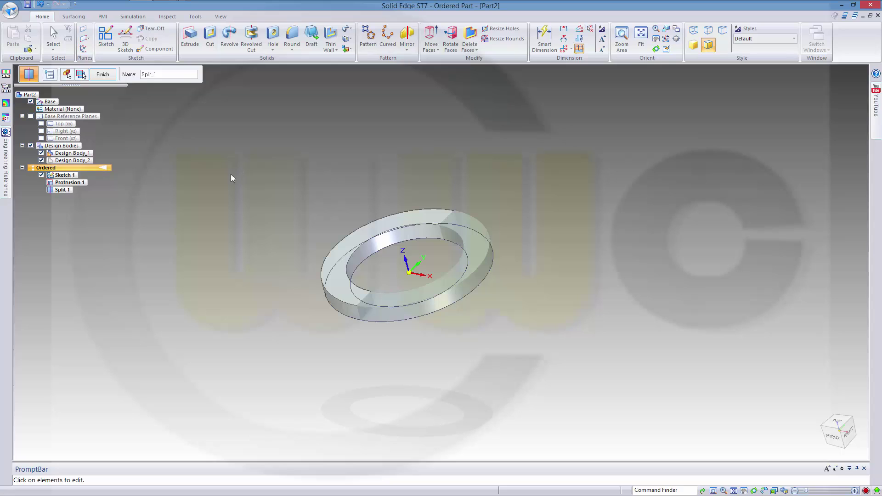
left_click(107, 79)
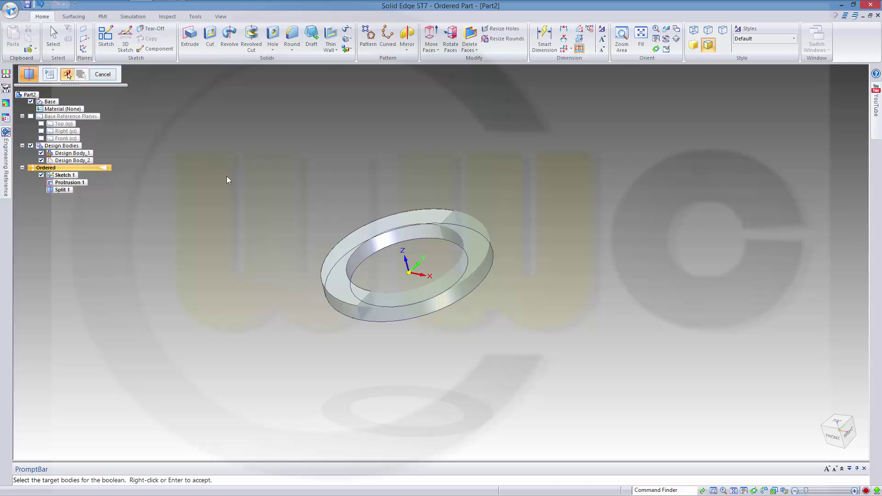
Step: Hide Design Body_2 and Sketch 1, leaving only the C-shaped half-ring visible
key("Escape")
middle_click_drag(256, 248, 292, 251)
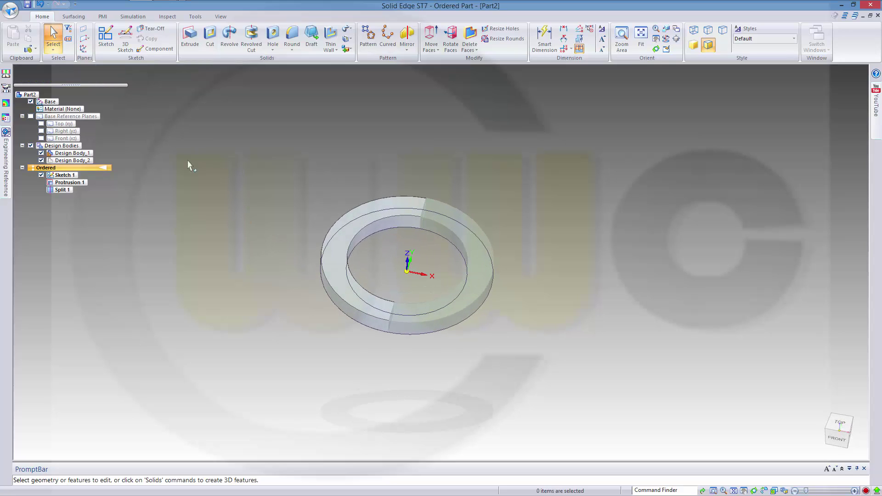
left_click(41, 161)
middle_click_drag(262, 219, 174, 197)
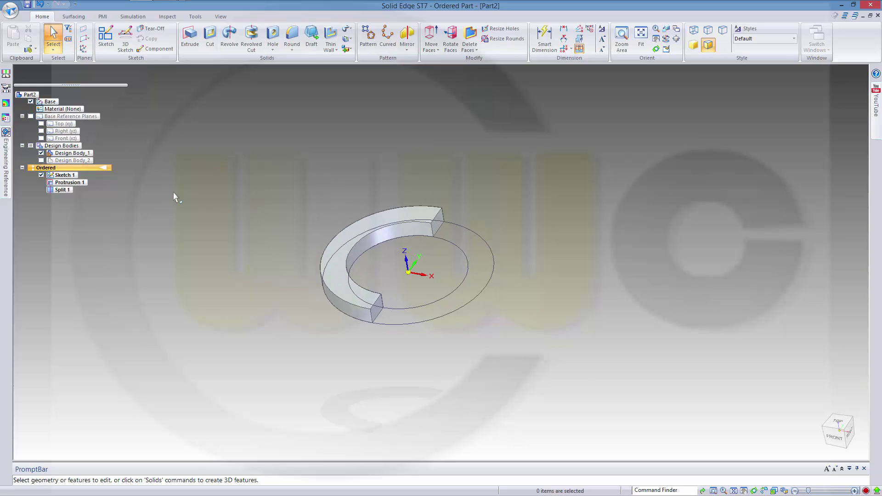
left_click(42, 175)
mouse_move(293, 157)
middle_mouse_down()
mouse_move(294, 179)
mouse_move(295, 158)
middle_mouse_up()
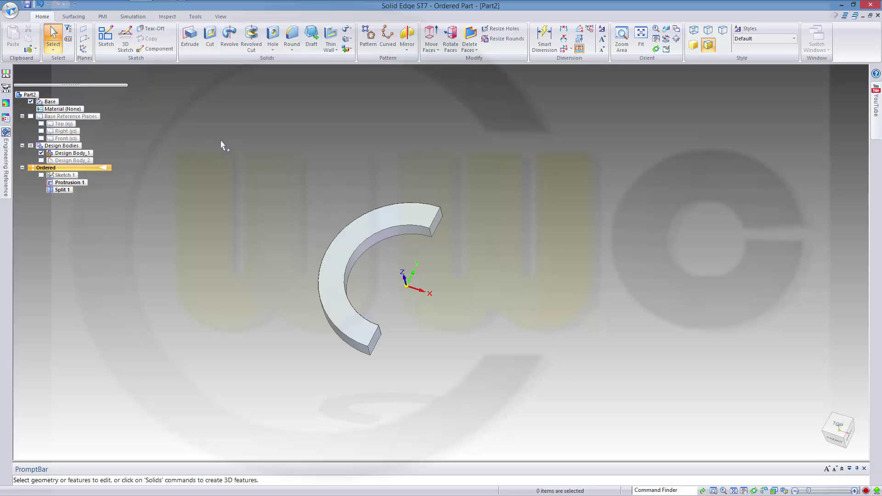
Step: Start a sketch on the top plane and draw a 20 mm circle above-left of the half-ring
left_click(106, 36)
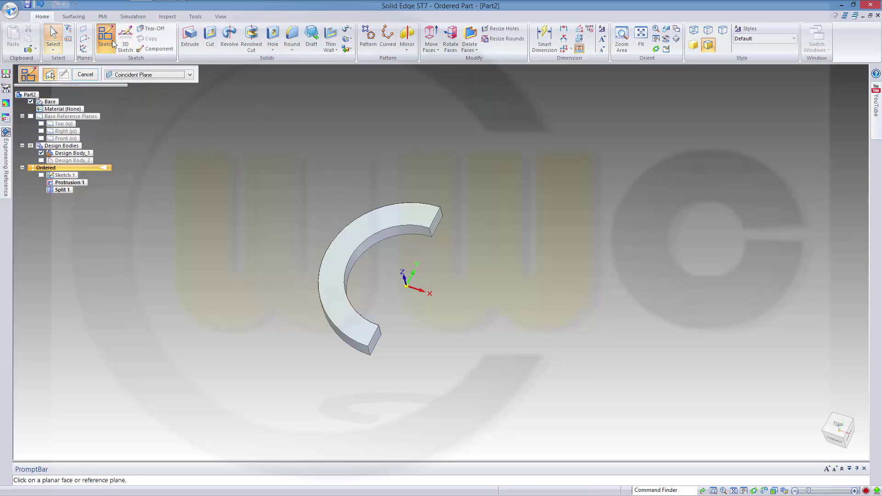
left_click(423, 285)
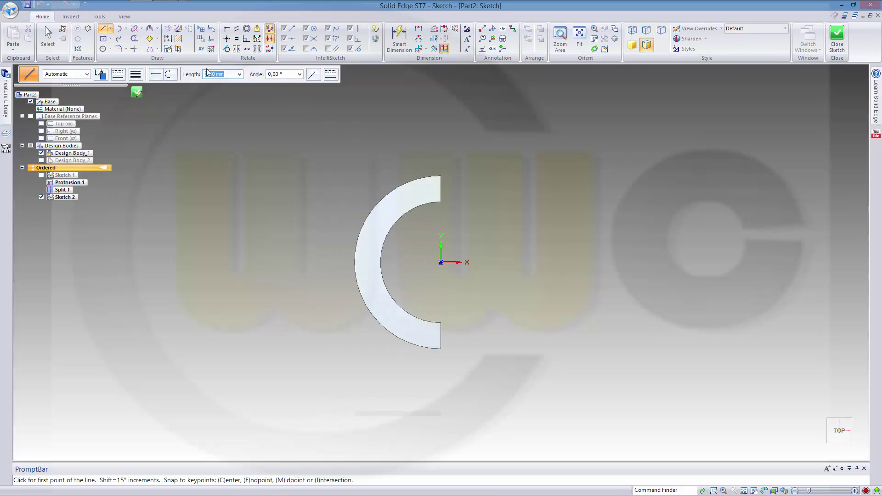
left_click(103, 49)
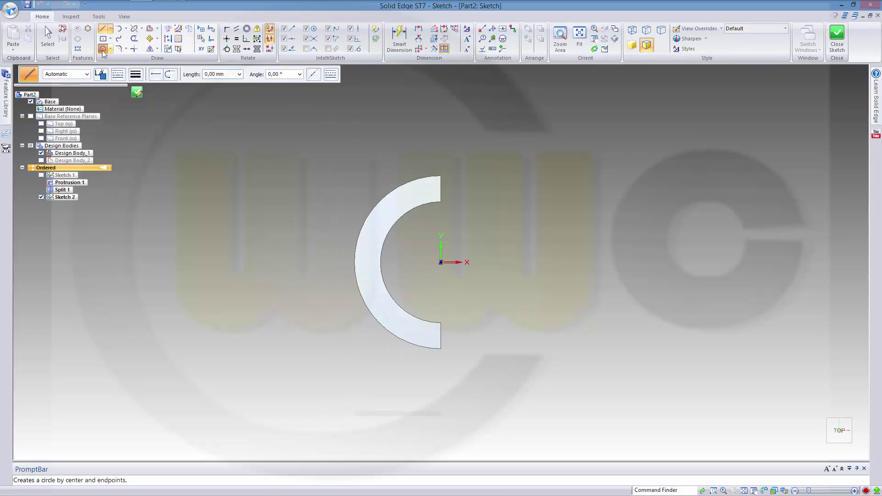
left_click(337, 181)
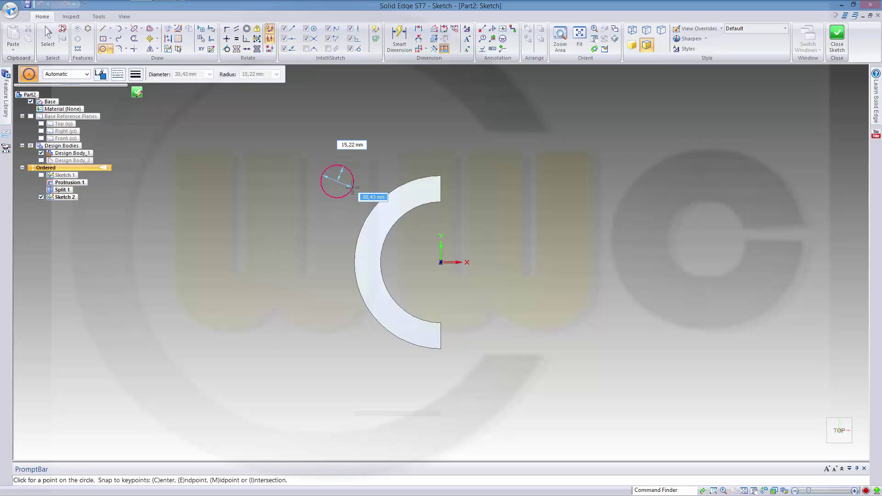
type("2")
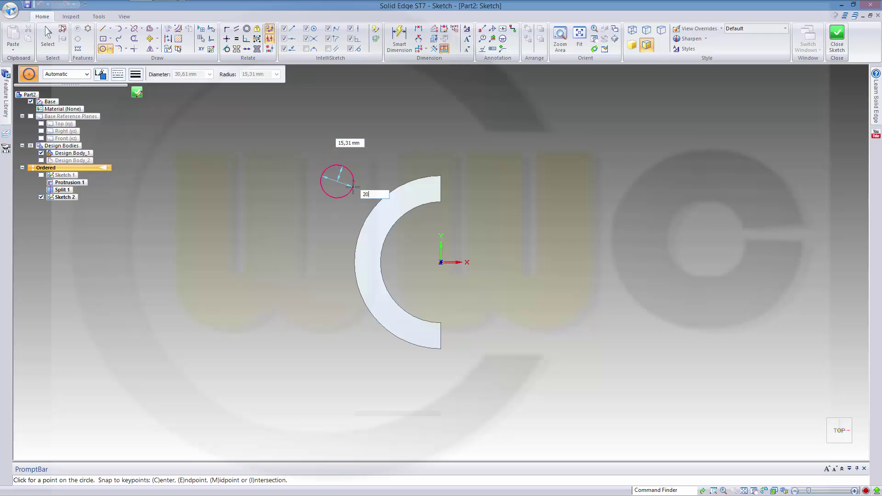
type("0")
key("Return")
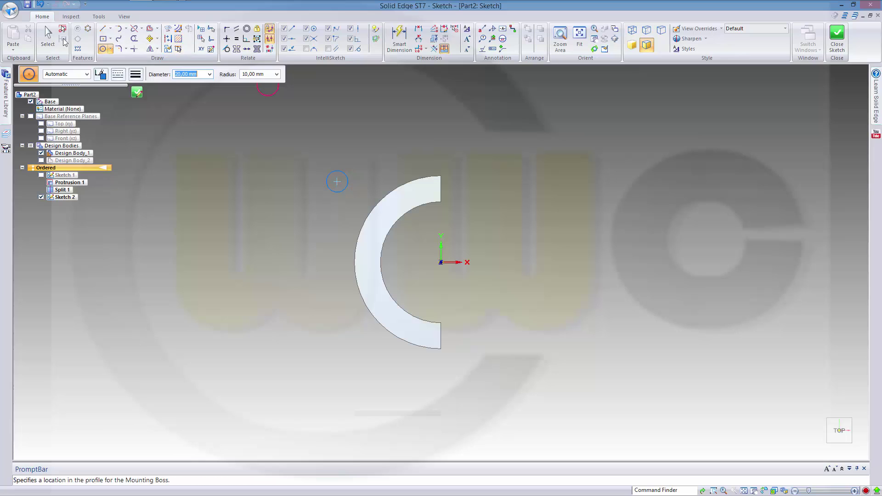
Step: Draw a line from the origin to the circle's centre and make it construction geometry
left_click(102, 28)
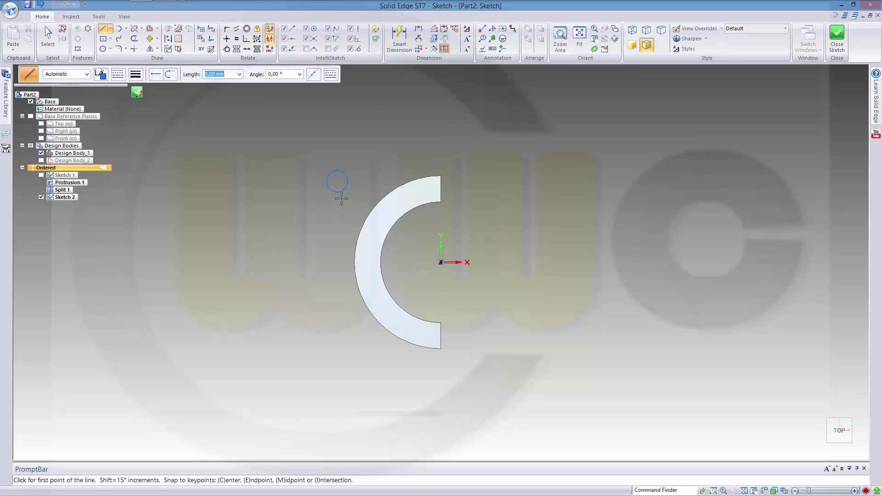
left_click(441, 262)
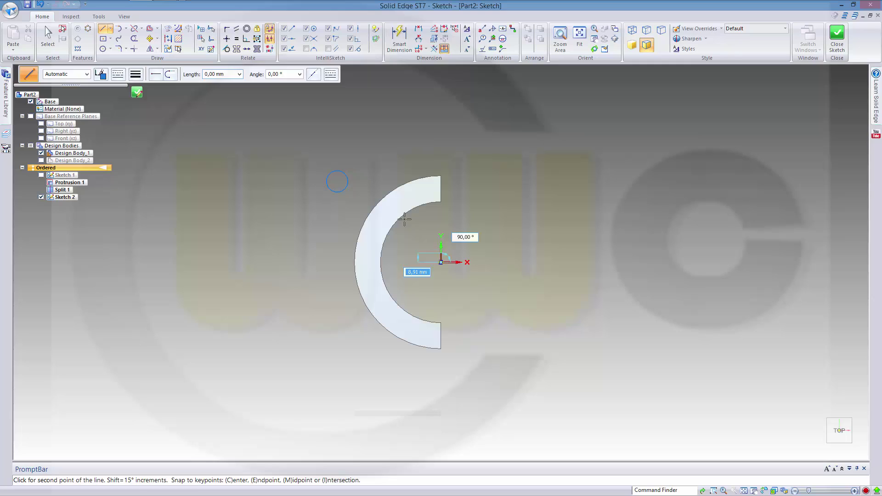
left_click(337, 182)
key("Escape")
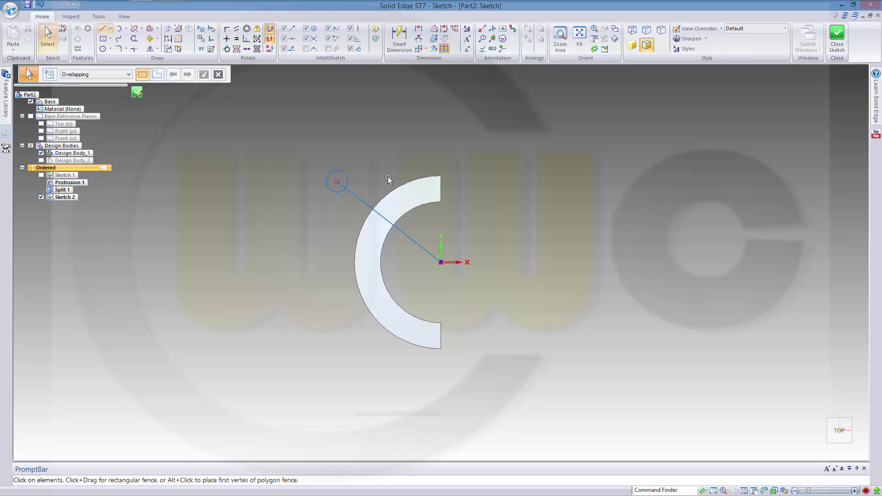
left_click(365, 204)
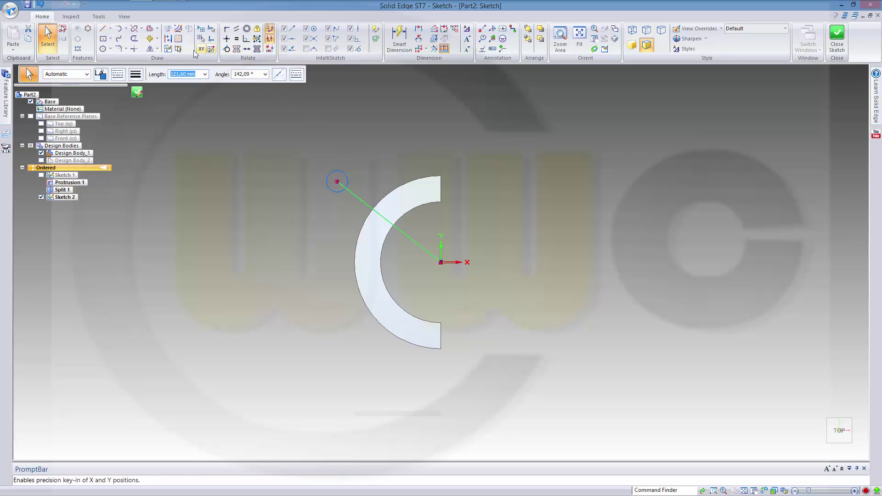
left_click(168, 39)
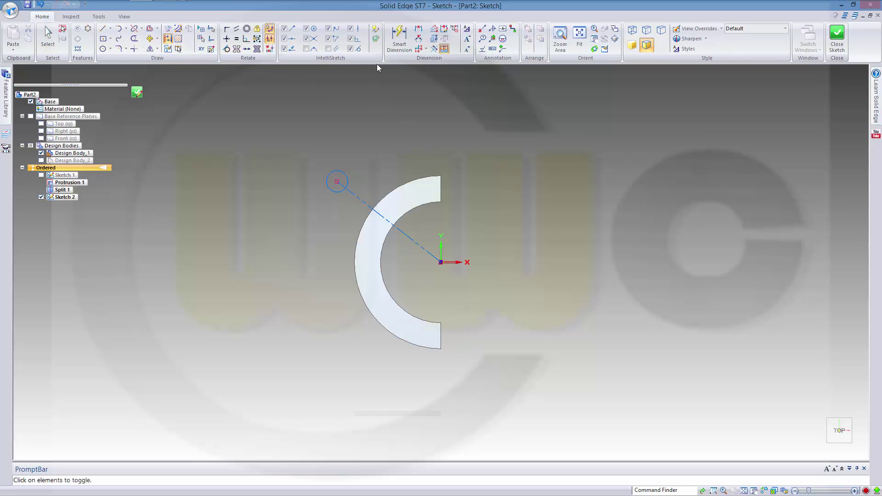
left_click(399, 38)
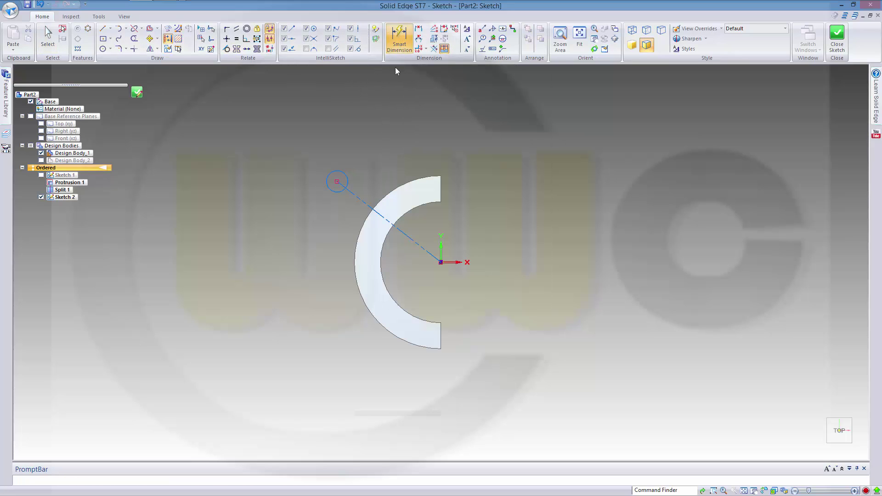
Step: Dimension the construction line to 84 mm long and 45° from the X axis
left_click(357, 198)
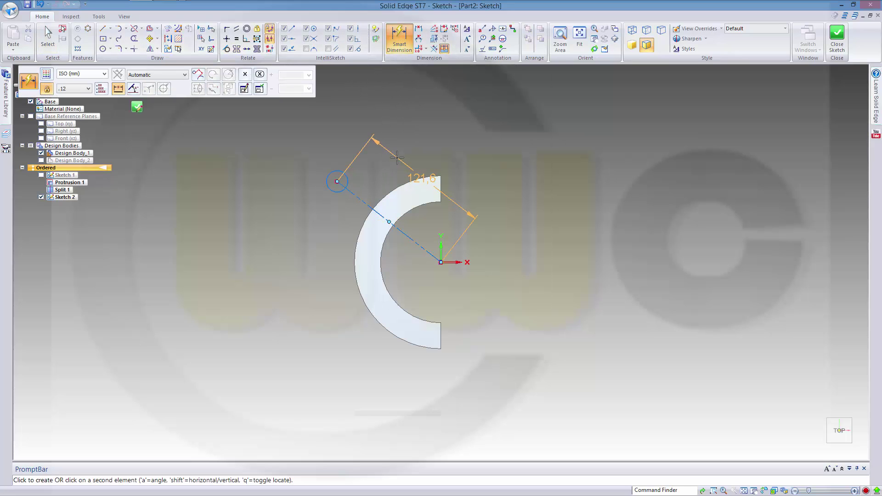
left_click(389, 180)
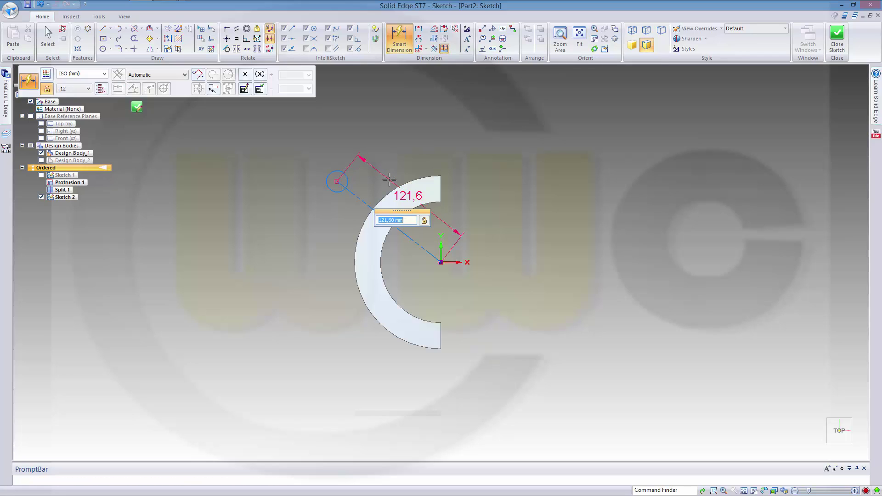
type("84")
key("Return")
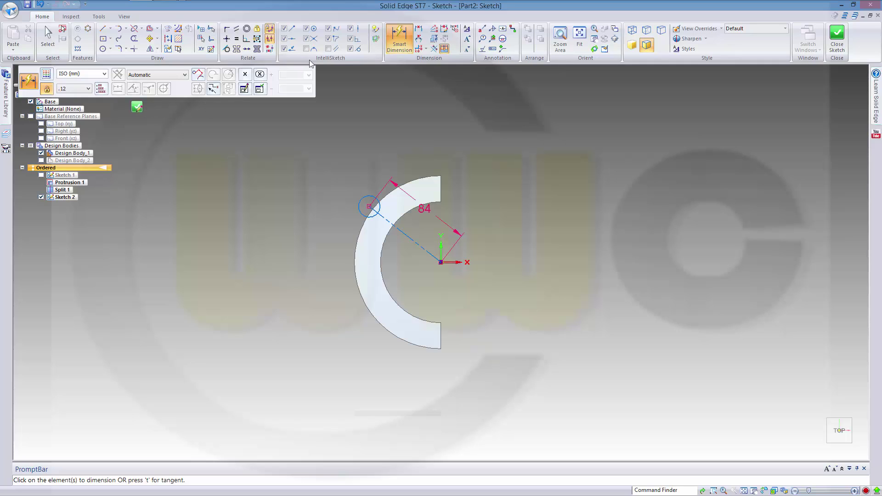
left_click(419, 40)
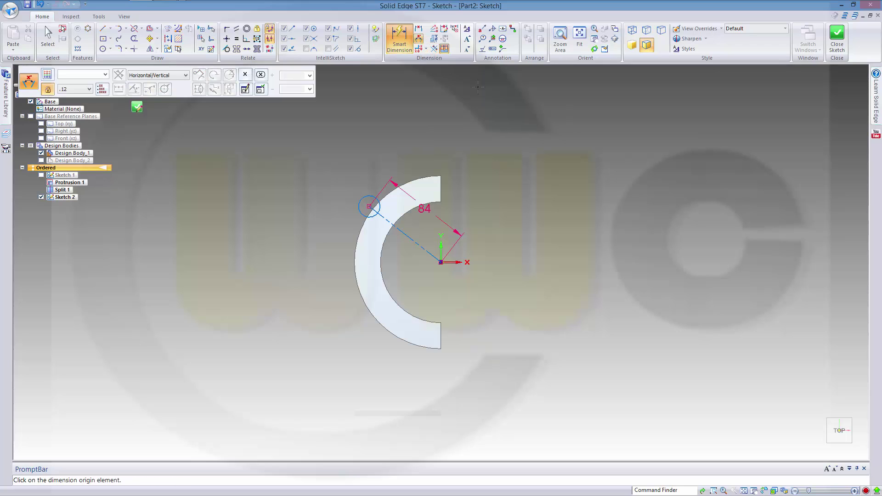
left_click(461, 262)
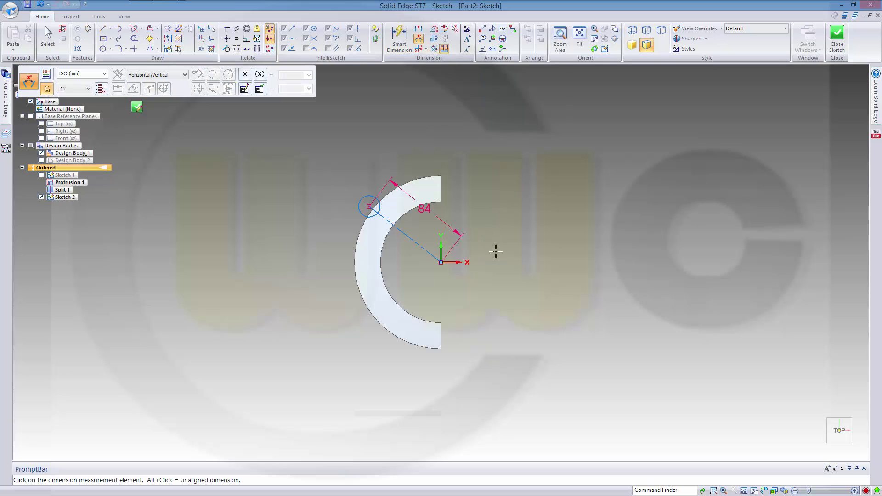
left_click(405, 234)
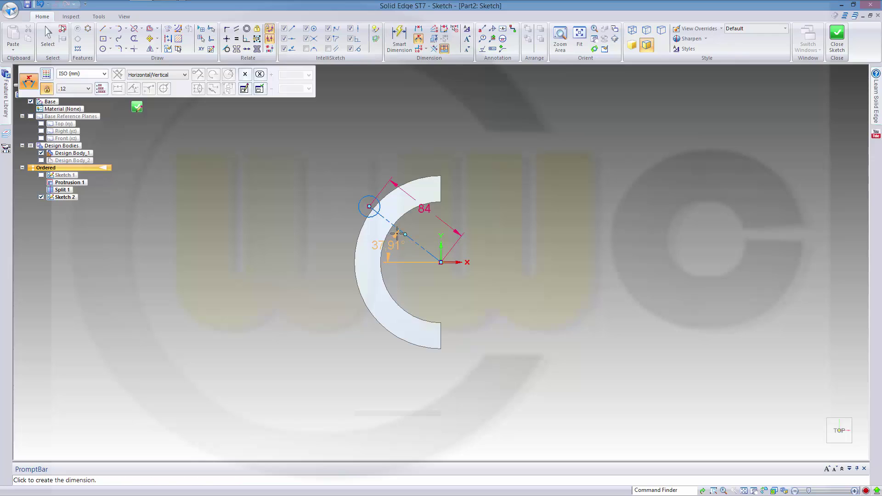
left_click(327, 247)
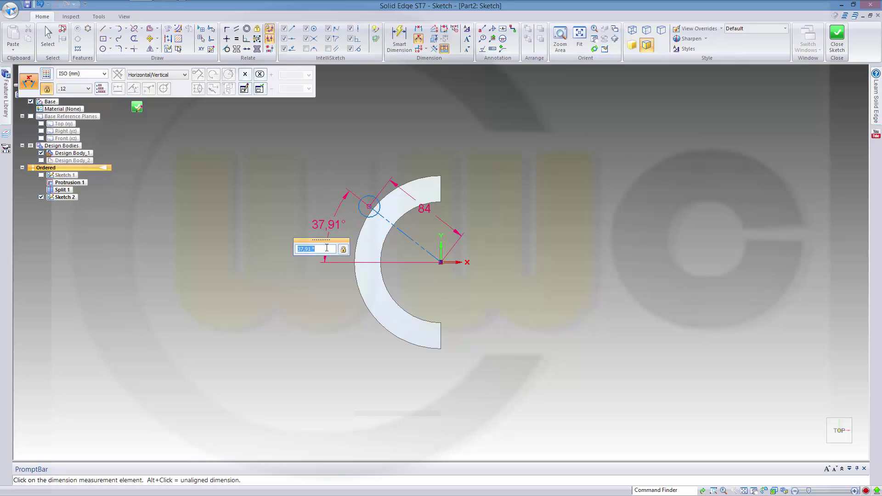
type("45")
key("Return")
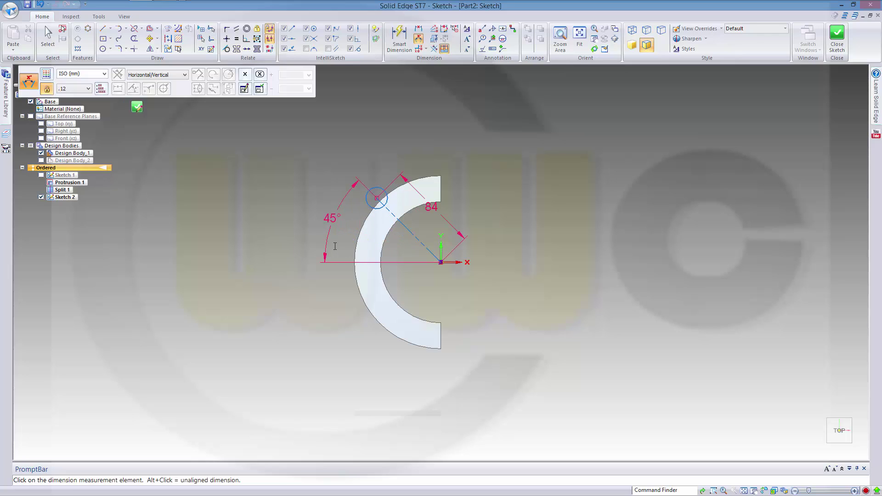
Step: Close Sketch 2 and add a new part body, Design Body_3
left_click(140, 110)
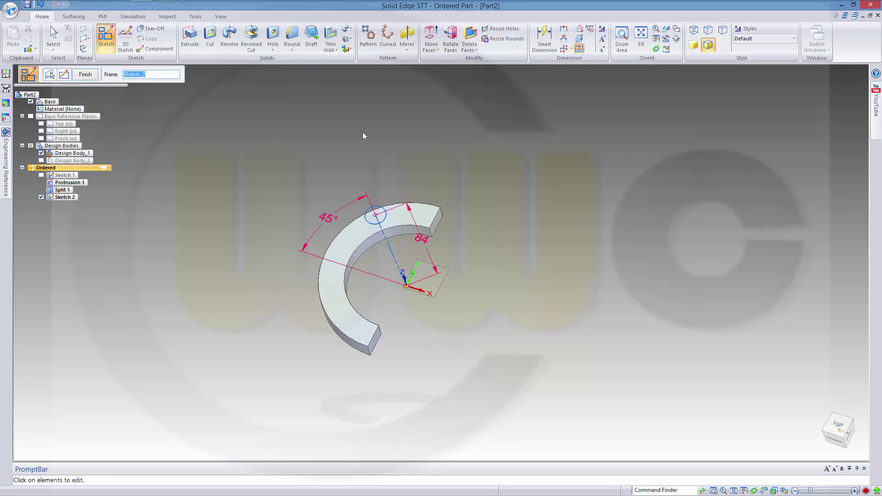
left_click(85, 74)
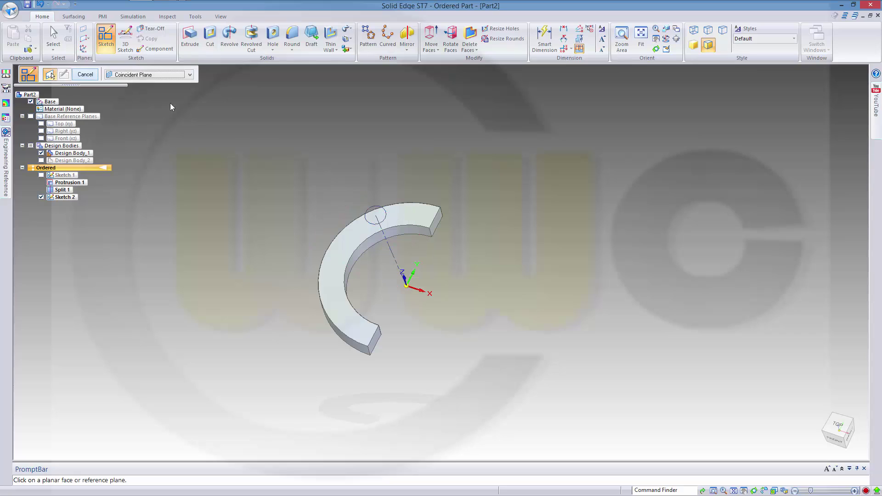
key("Escape")
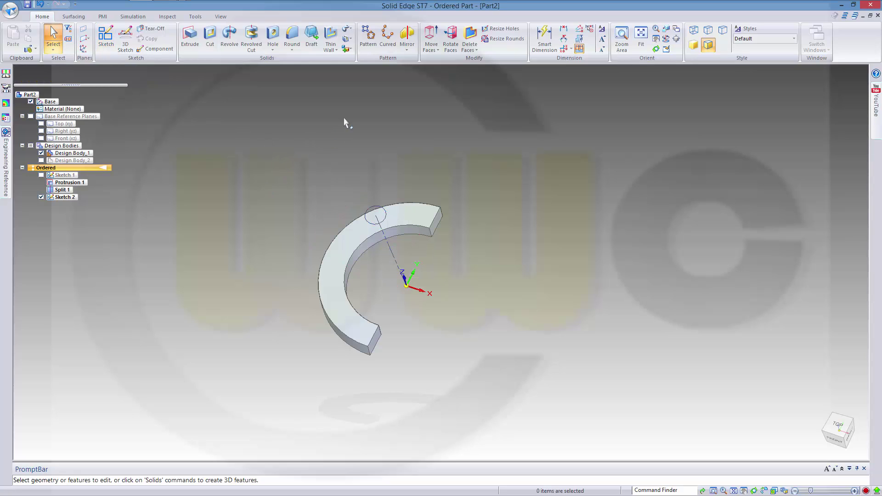
left_click(348, 48)
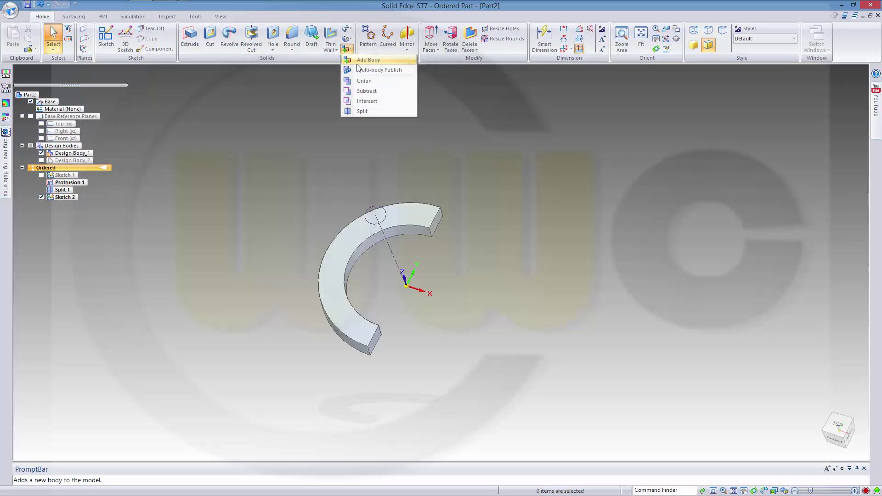
left_click(360, 60)
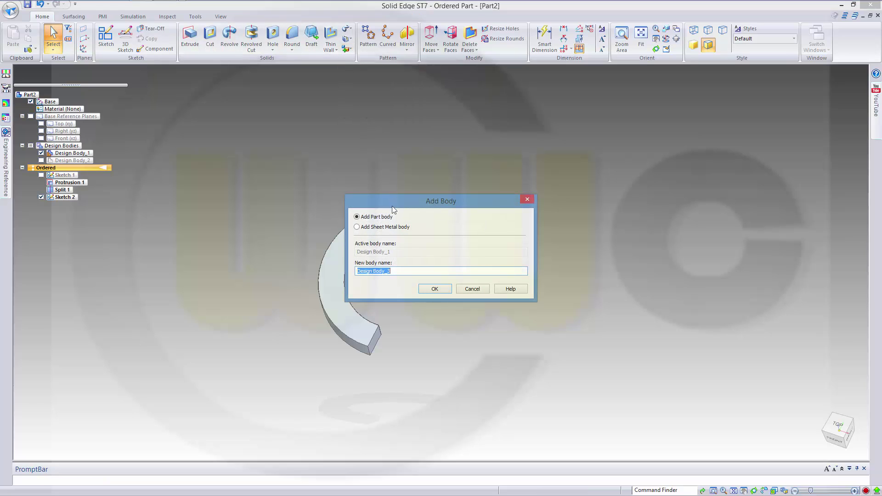
left_click(434, 290)
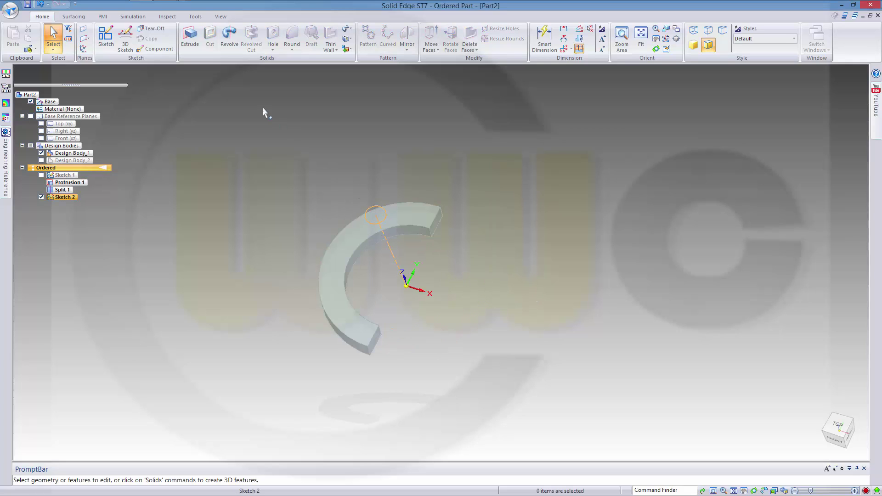
left_click(198, 44)
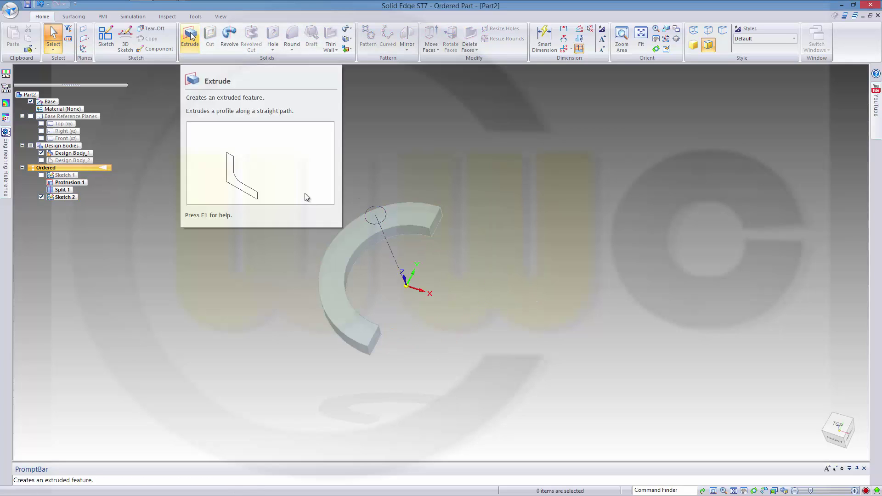
Step: Extrude the 20 mm circle 16 mm into a cylinder, Protrusion 2, in Design Body_3
left_click(370, 210)
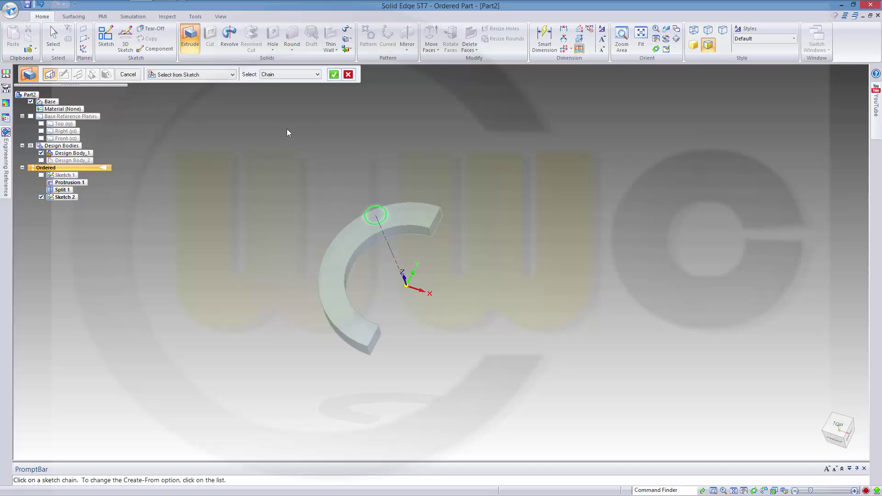
left_click(334, 74)
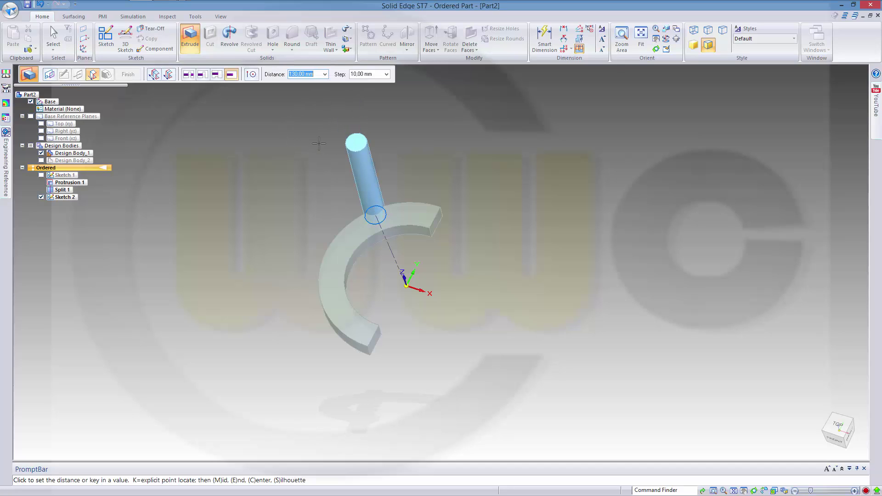
type("16")
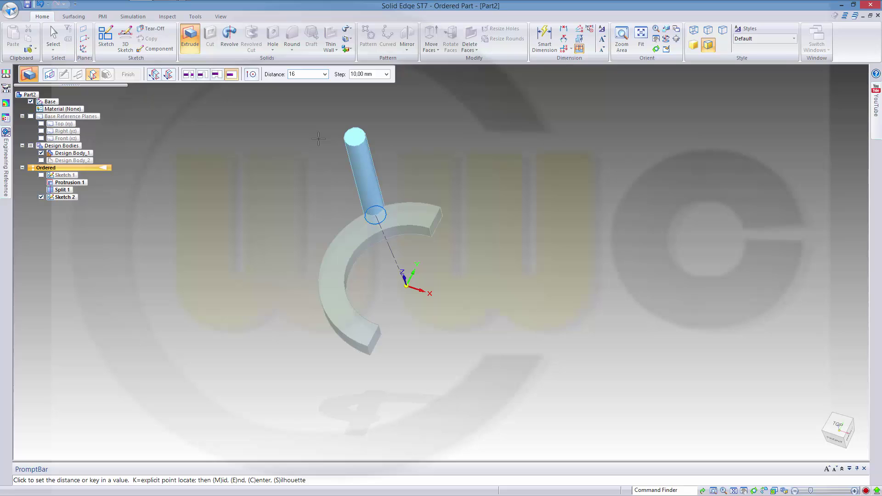
key("Return")
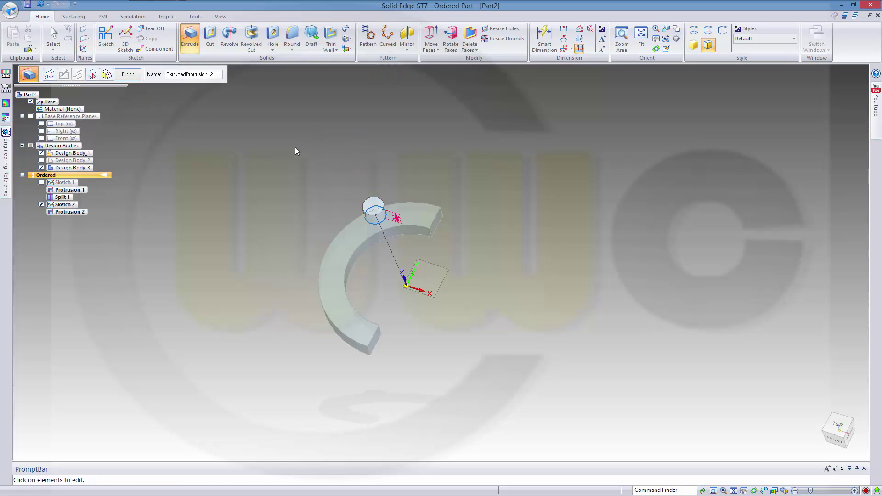
left_click(128, 75)
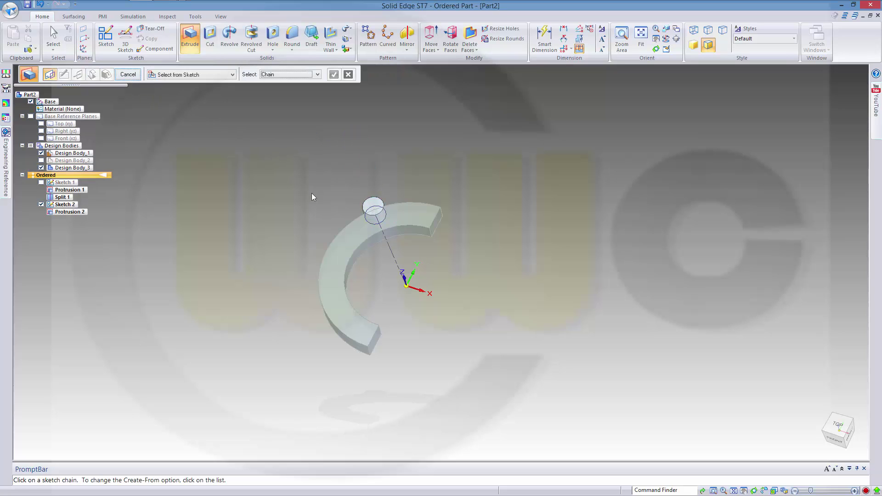
key("Escape")
middle_click_drag(497, 310, 500, 347)
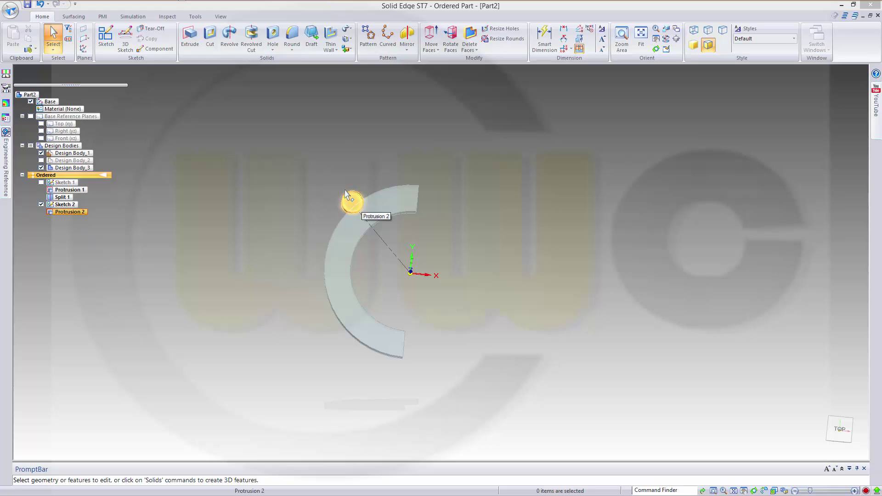
Step: Begin a pattern with the Body selection filter and pick the cylinder body to copy
left_click(373, 33)
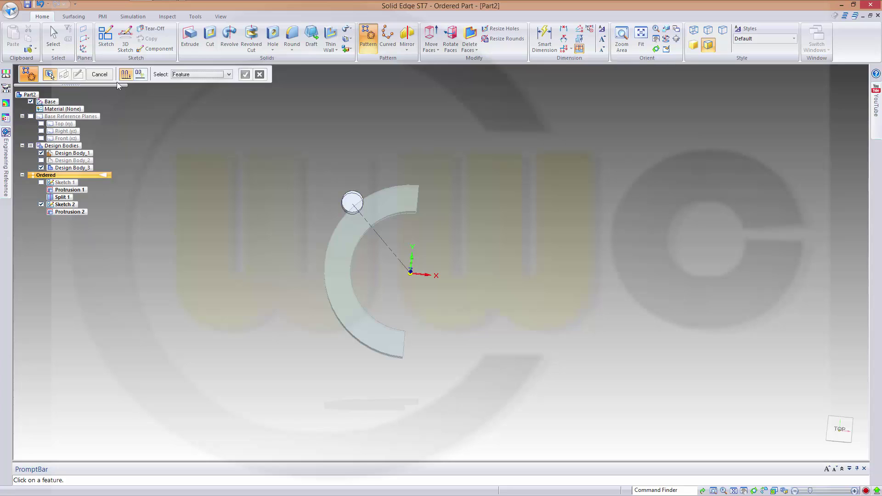
left_click(230, 75)
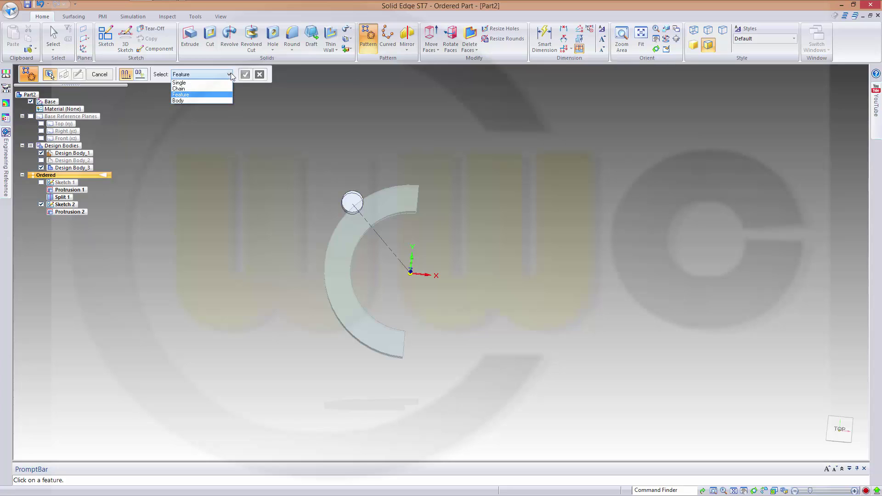
left_click(180, 102)
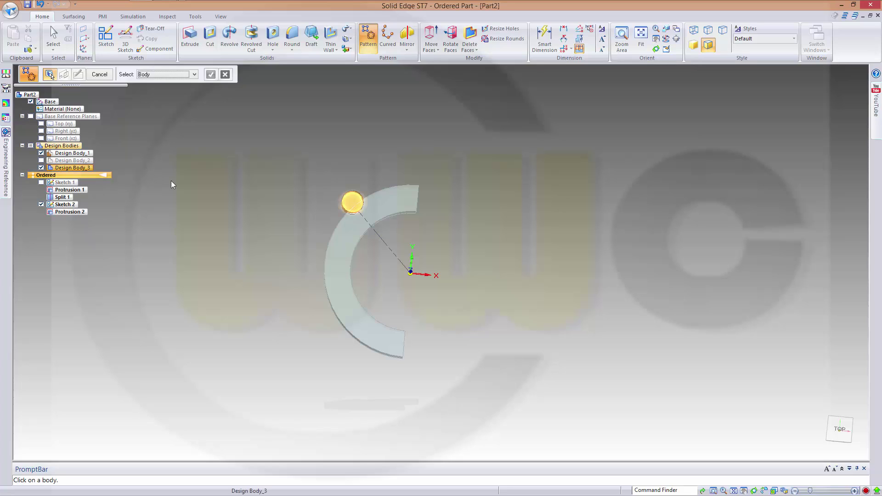
left_click(352, 201)
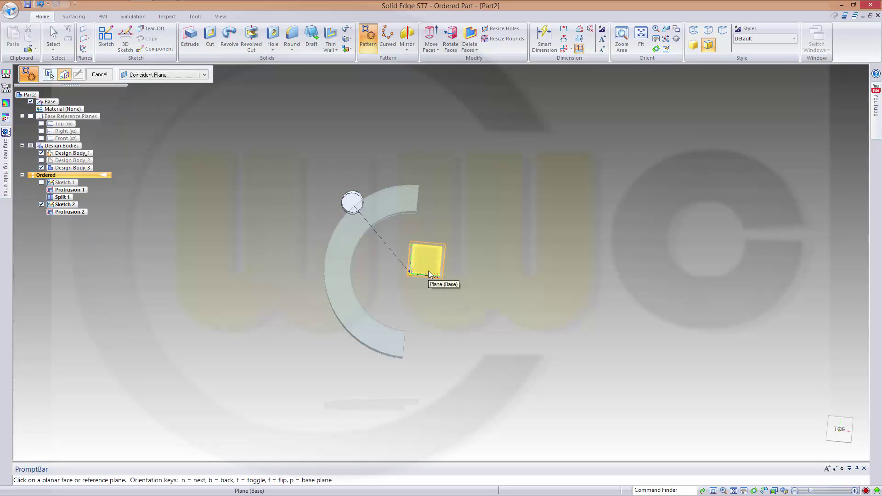
Step: Lay out an arc pattern about the origin with fixed 45° spacing, giving three cylinder copies
left_click(428, 271)
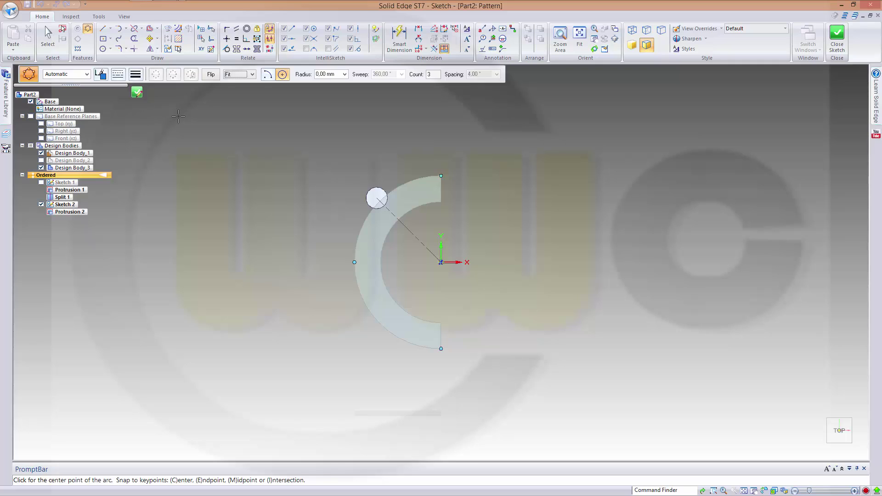
left_click(268, 75)
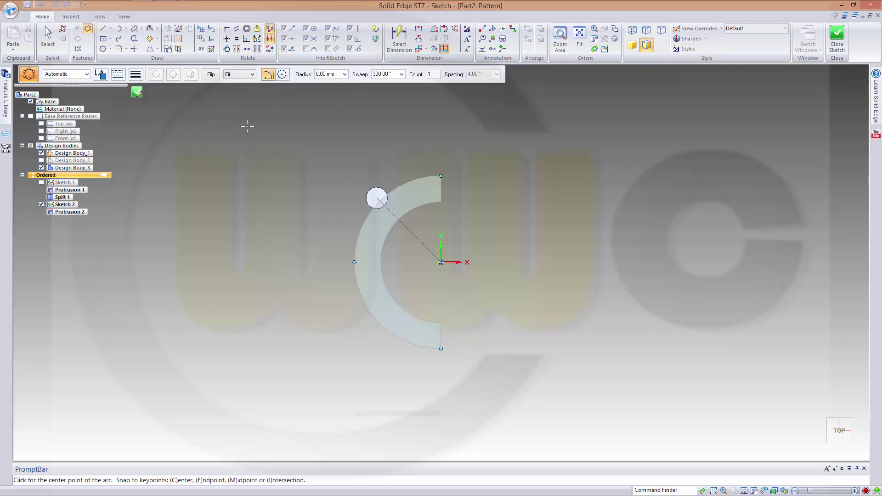
left_click(441, 262)
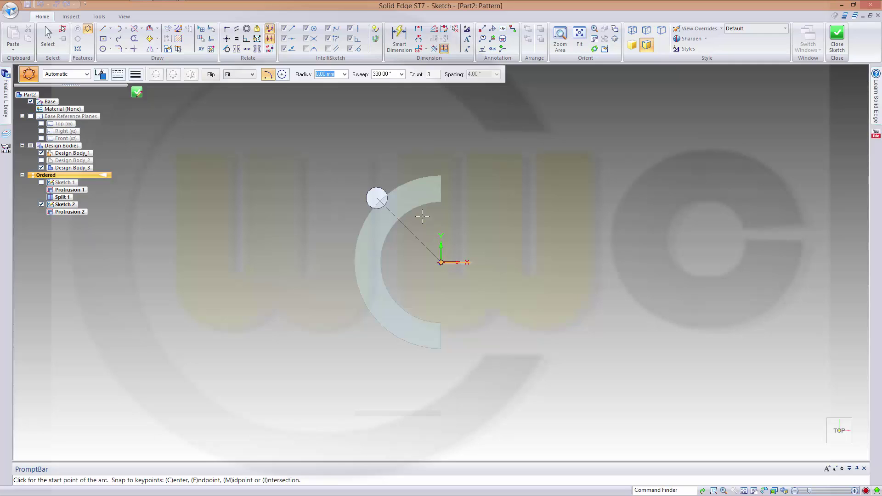
left_click(376, 198)
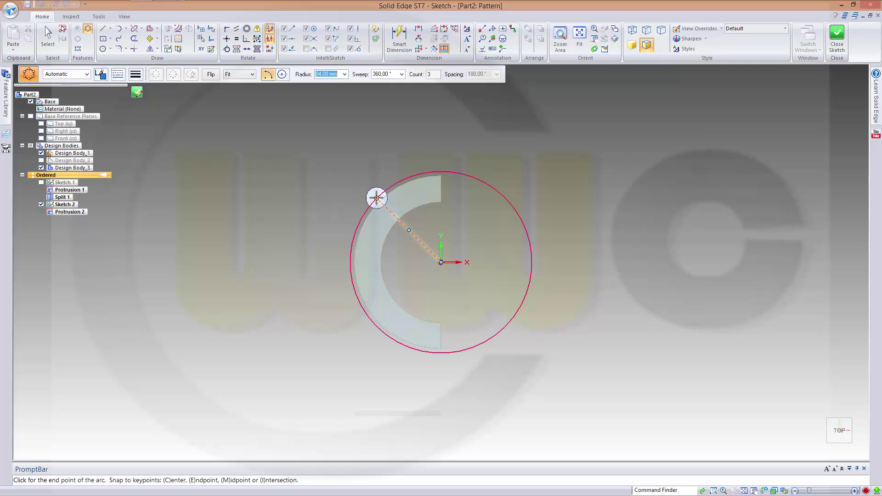
left_click(252, 74)
left_click(233, 95)
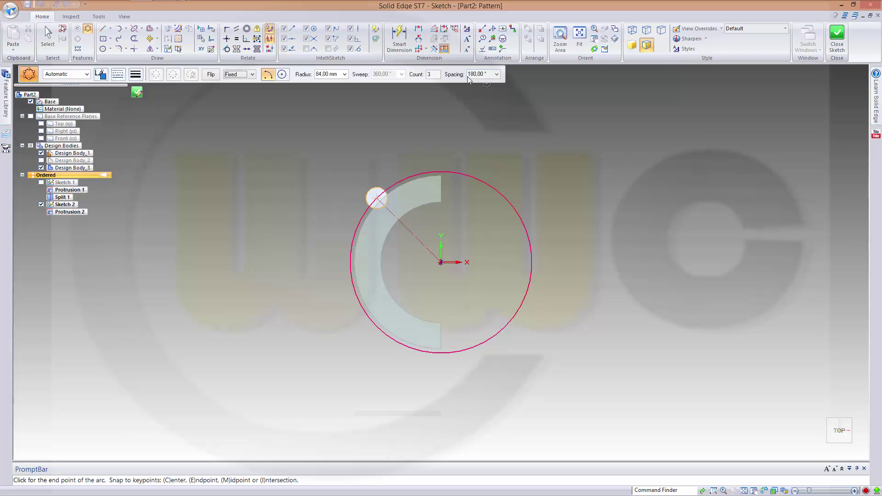
left_click(482, 75)
type("40")
key("Return")
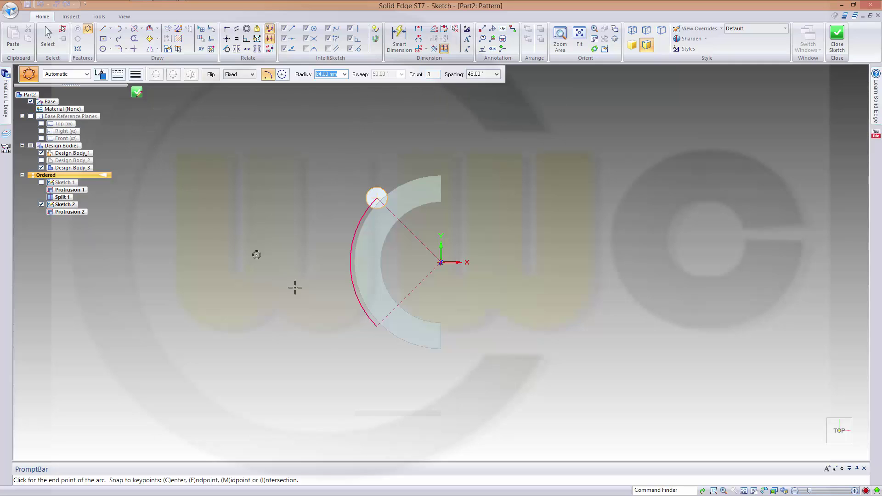
left_click(330, 345)
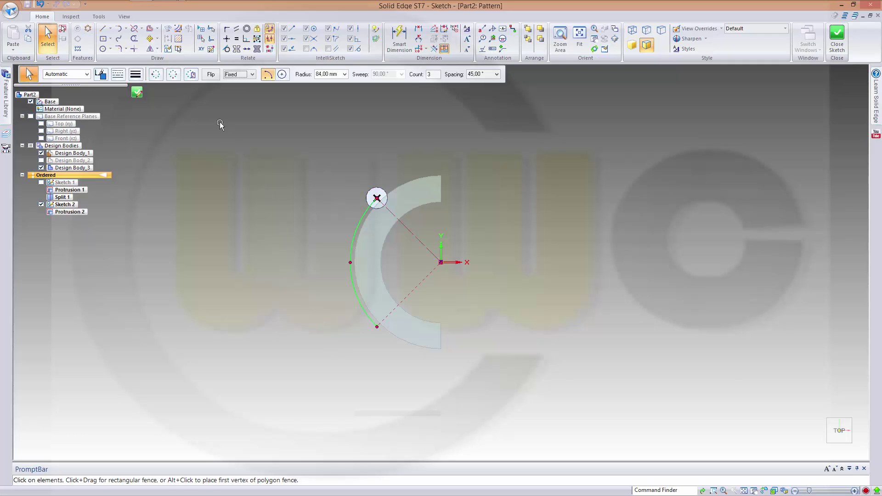
left_click(136, 95)
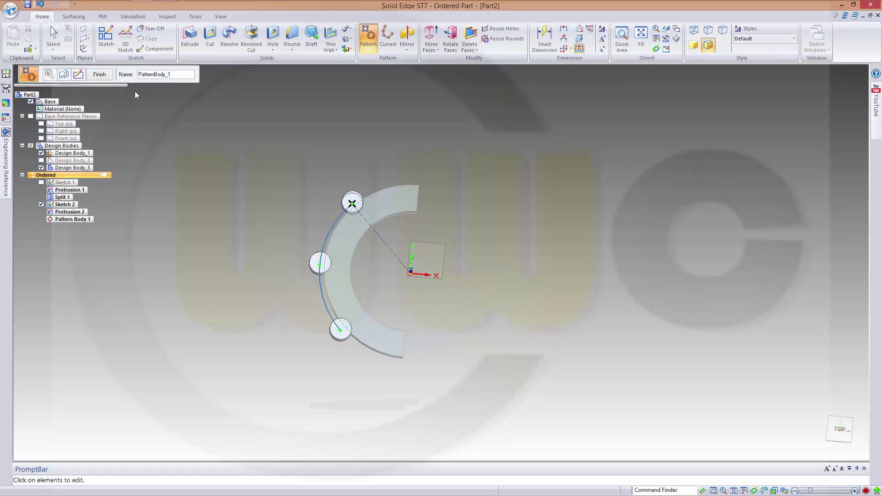
Step: Finish Pattern Body 1 with its three cylinders on the half-ring and tilt the view
left_click(104, 75)
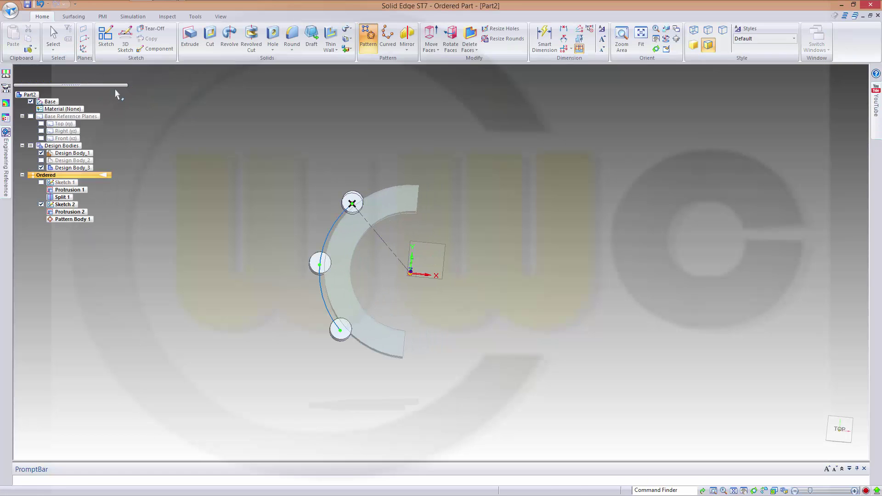
middle_click_drag(483, 306, 457, 288)
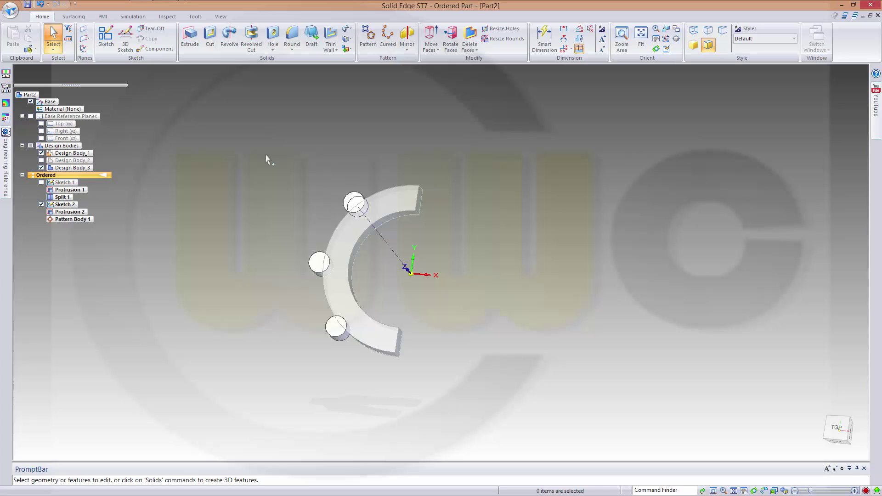
Step: Subtract the three patterned cylinders (tools) from the C-shaped ring (target) body
left_click(348, 49)
left_click(367, 90)
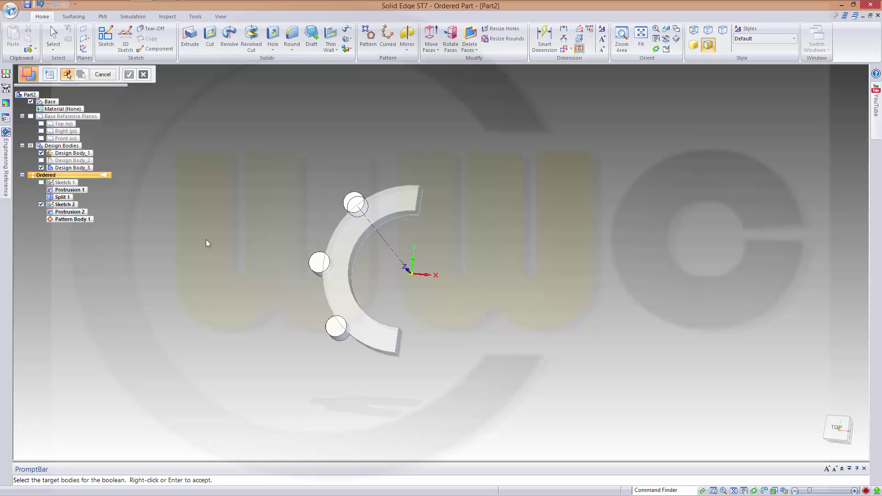
left_click(347, 241)
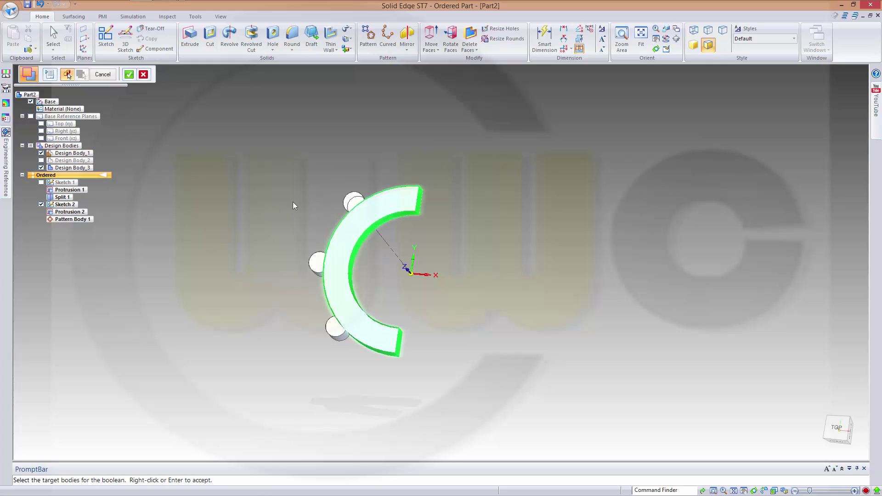
right_click(246, 186)
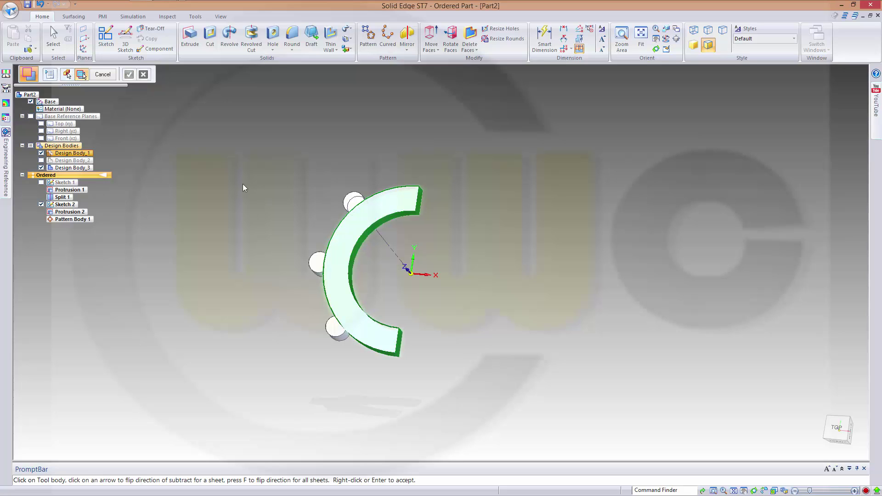
left_click(354, 203)
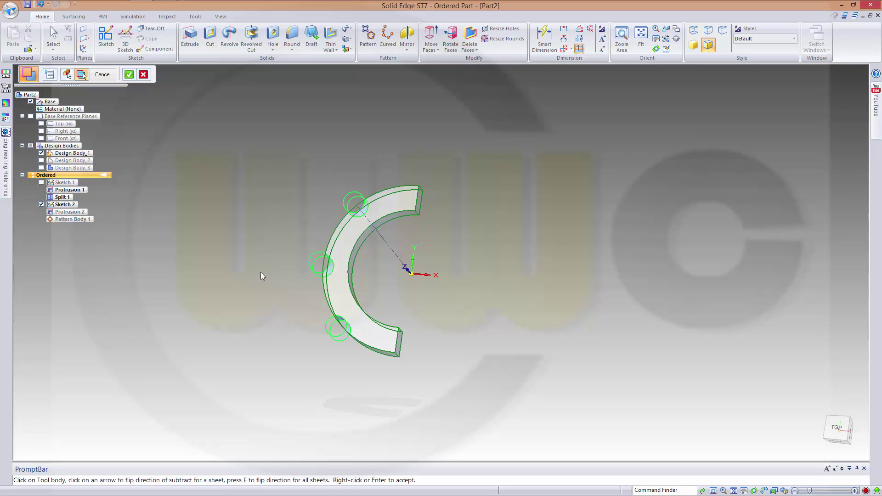
right_click(222, 209)
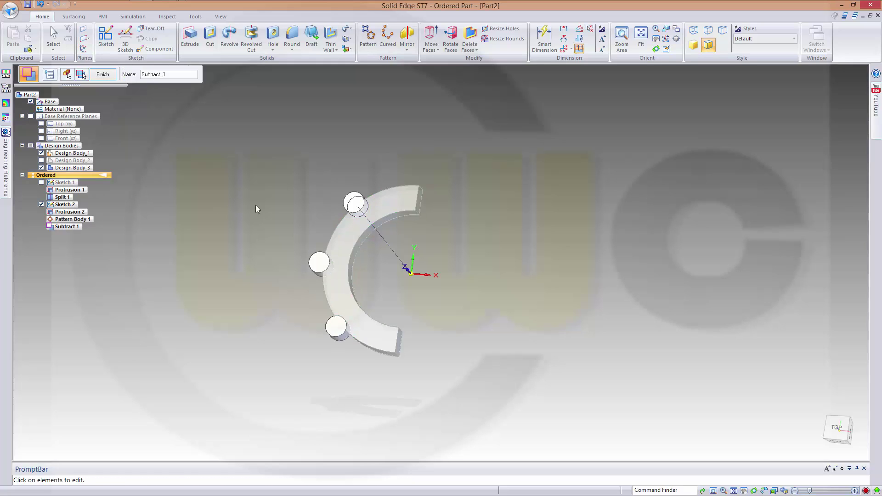
left_click(102, 74)
key("Escape")
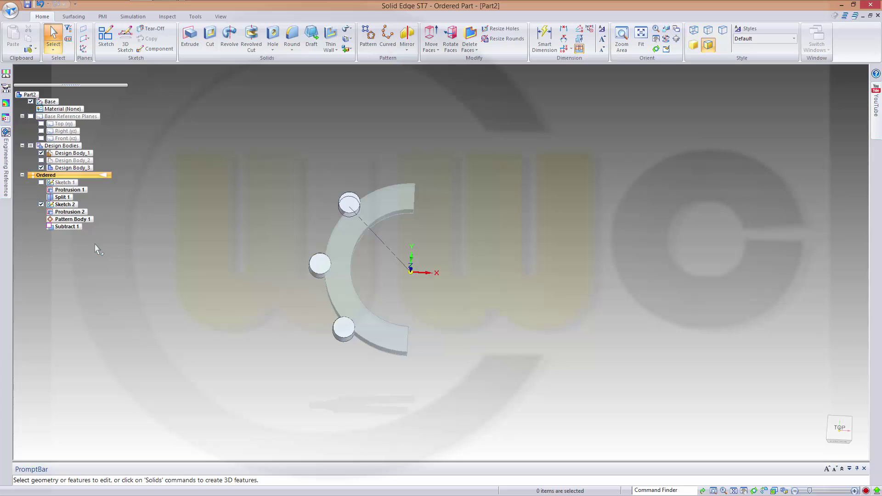
Step: Hide Design Body_3 and Sketch 2 to reveal the ring's three notches
left_click(41, 167)
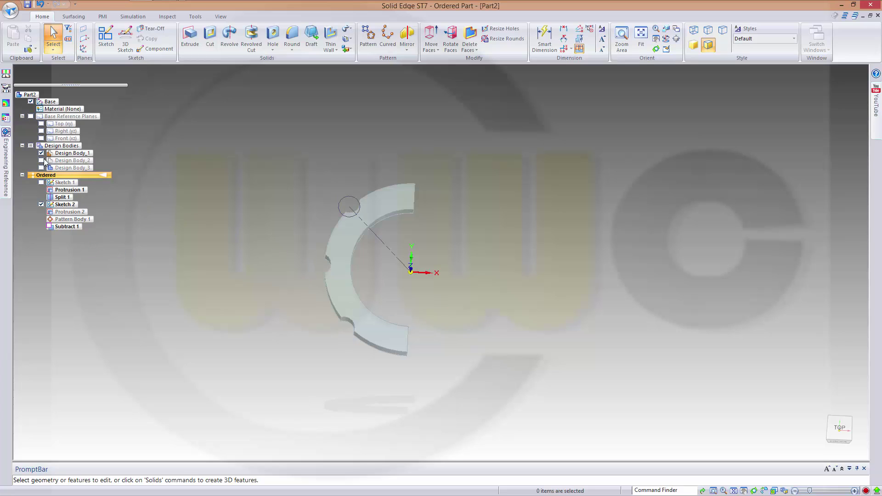
left_click(41, 205)
mouse_move(400, 313)
middle_mouse_down()
mouse_move(391, 285)
mouse_move(683, 331)
middle_mouse_up()
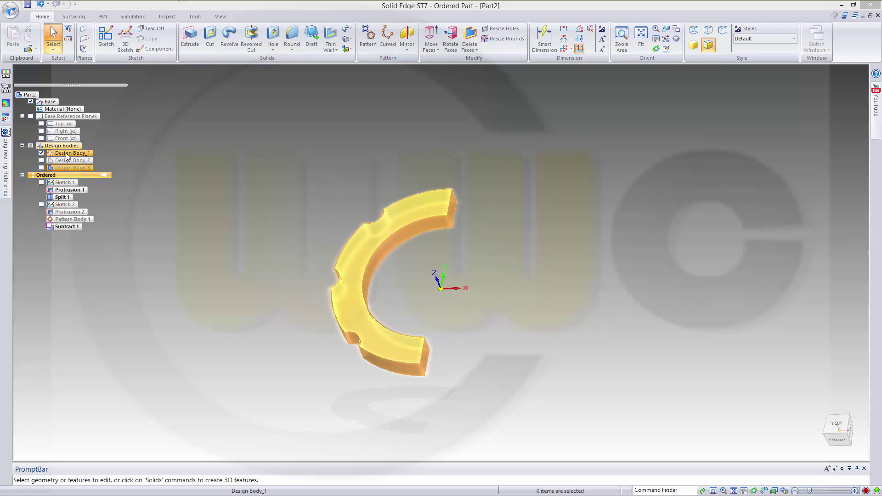
Step: Activate Design Body_1 and begin a Thin Wall at 2.00 mm common thickness
right_click(67, 156)
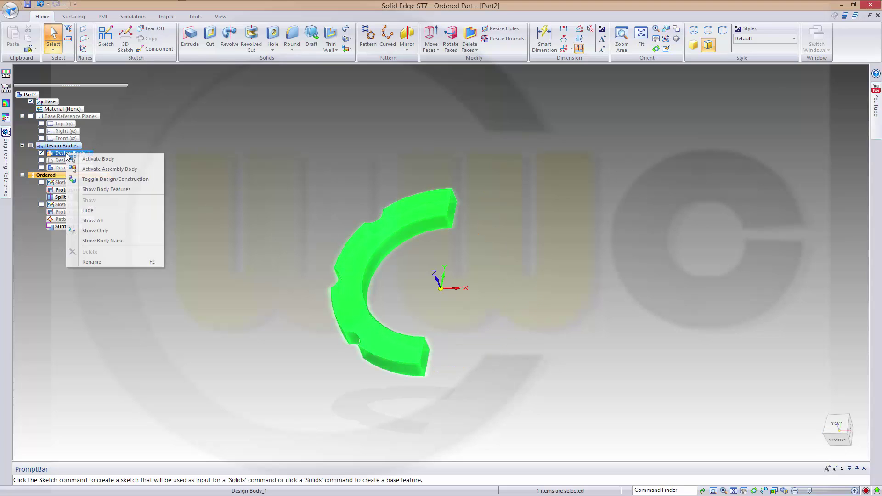
left_click(97, 160)
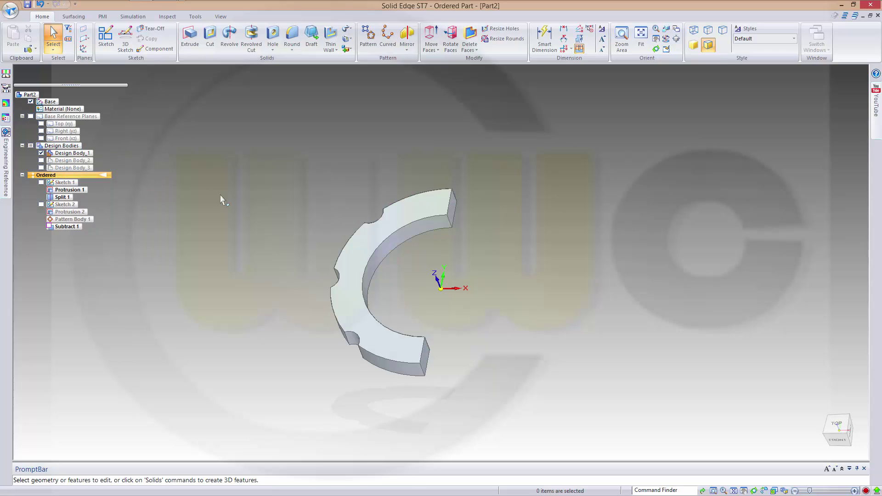
middle_click_drag(242, 197, 246, 236)
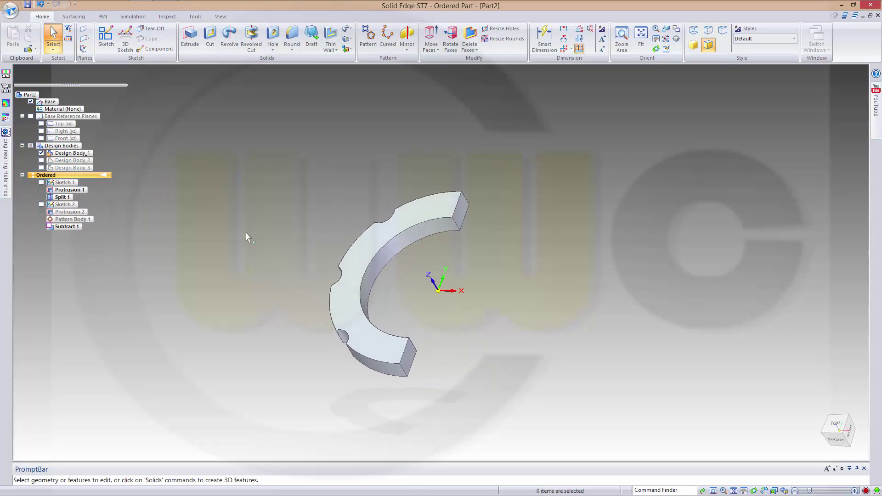
left_click(333, 39)
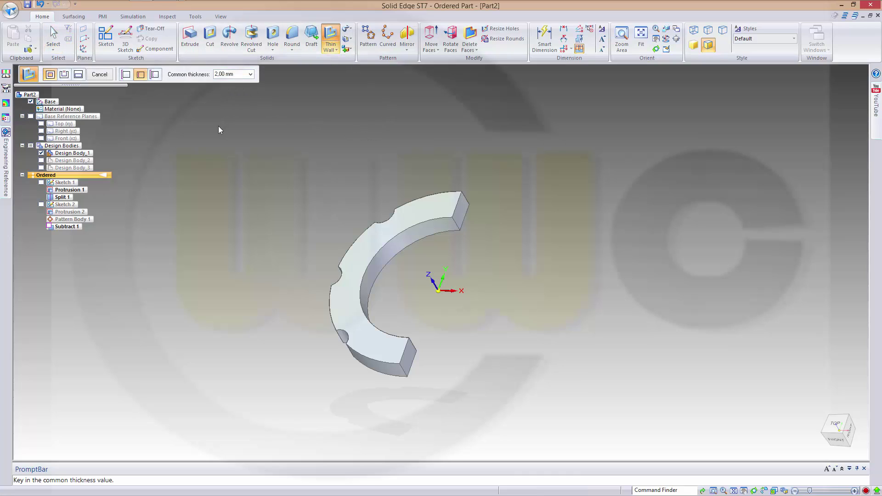
Step: Select the ring's top face chain and both end faces as open faces
left_click(64, 74)
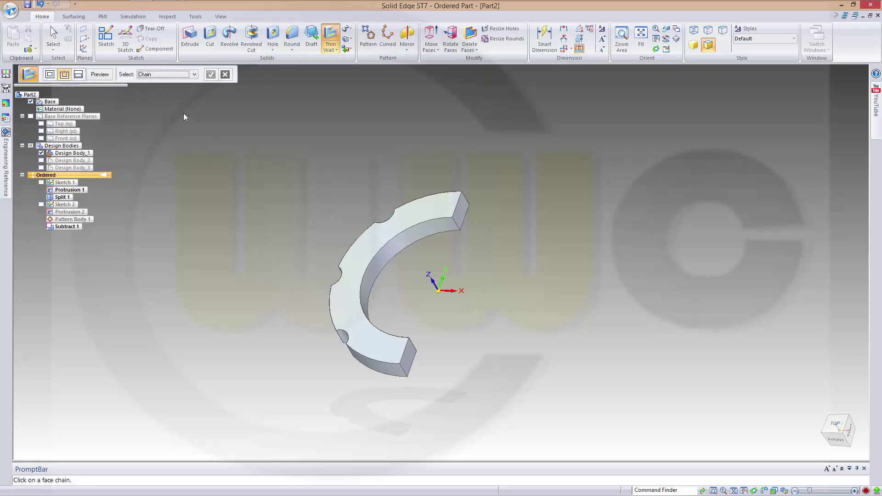
left_click(371, 249)
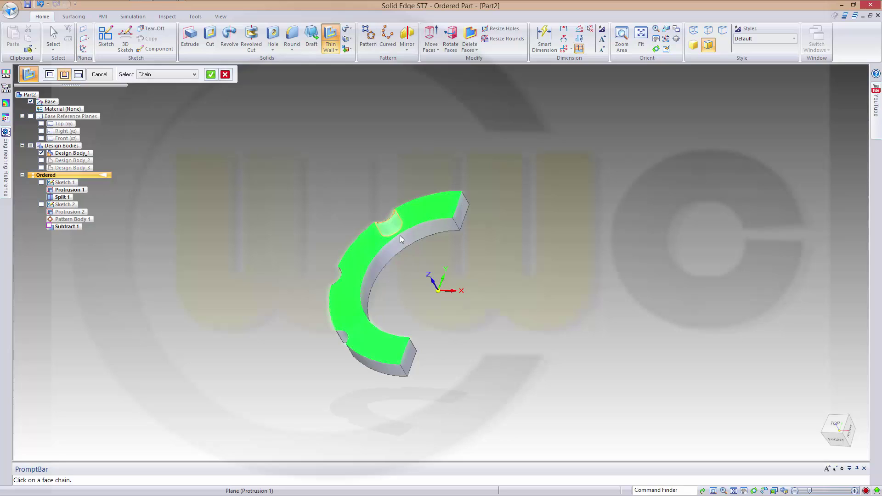
left_click(464, 208)
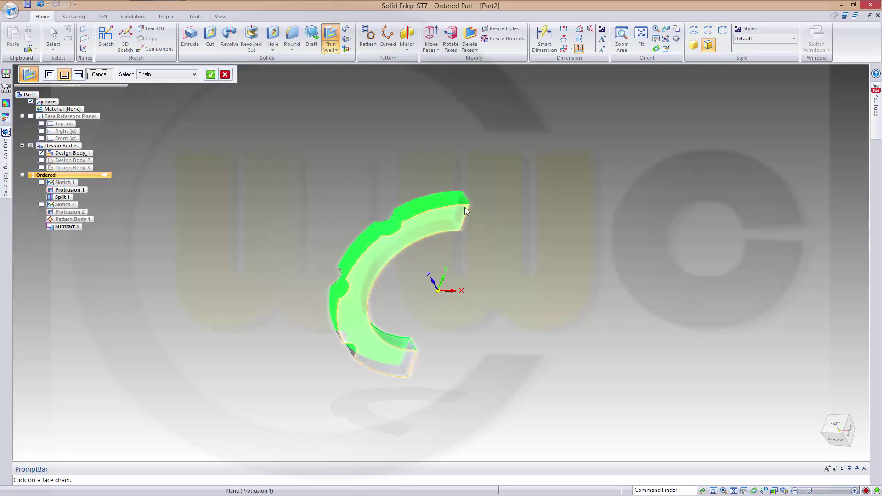
left_click(409, 361)
middle_click_drag(531, 356, 508, 335)
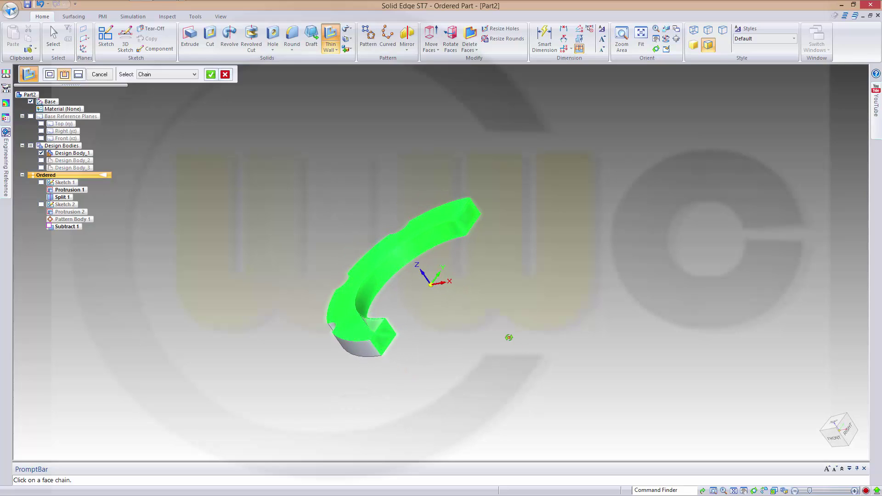
right_click(285, 182)
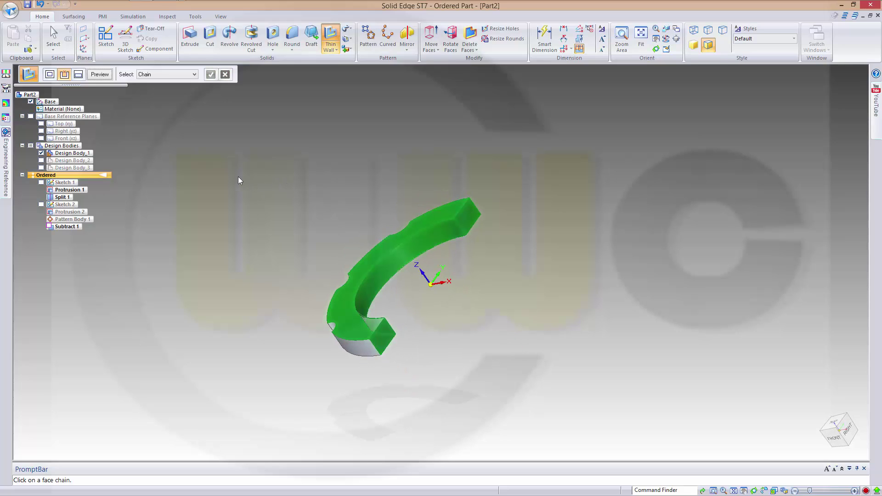
Step: Give one side face chain a 3 mm unique thickness and finish the thin wall
left_click(78, 75)
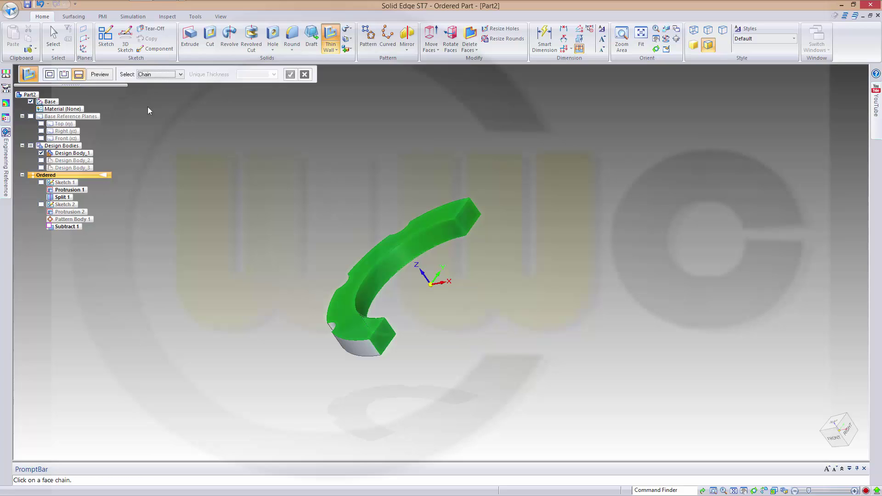
middle_click_drag(282, 219, 202, 171)
left_click(415, 299)
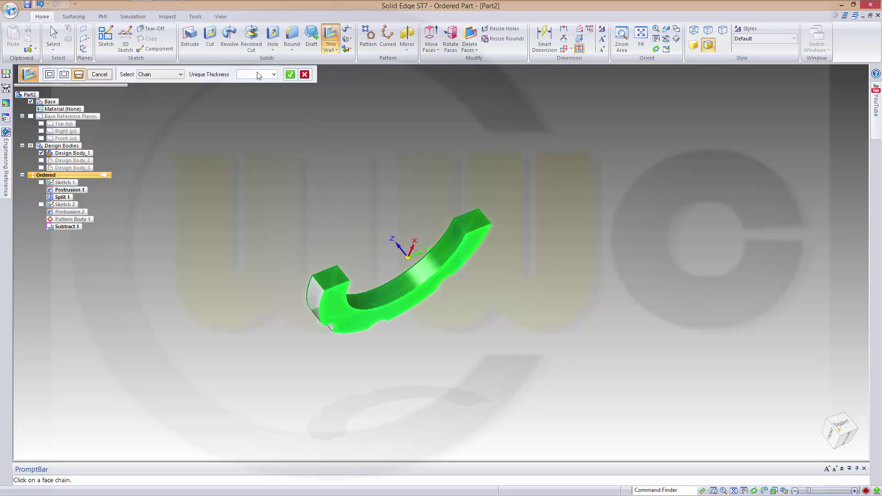
left_click(260, 76)
type("3")
key("Return")
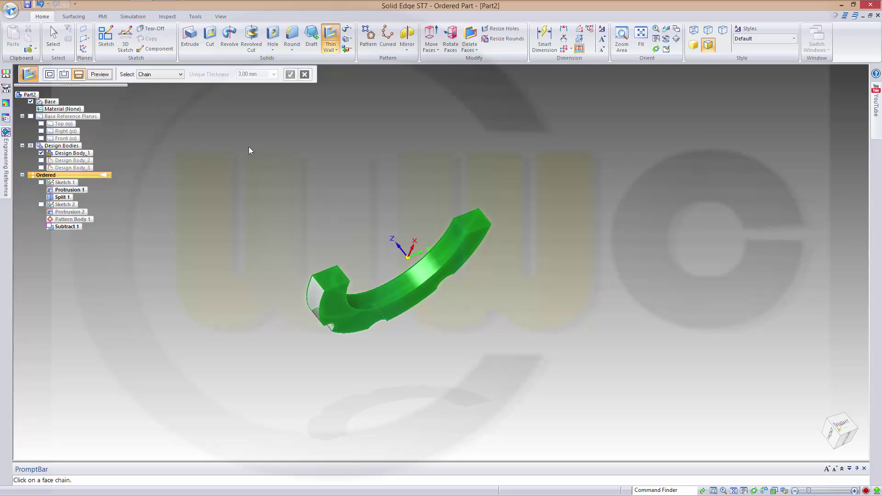
key("Return")
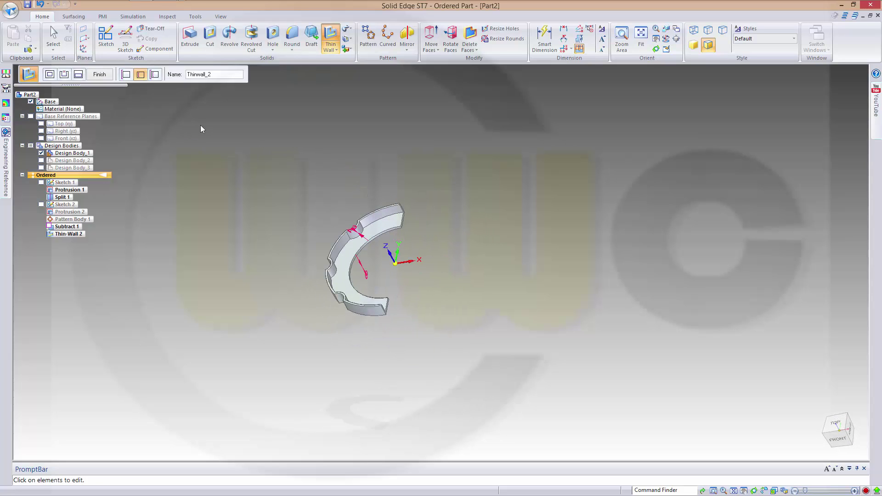
left_click(99, 74)
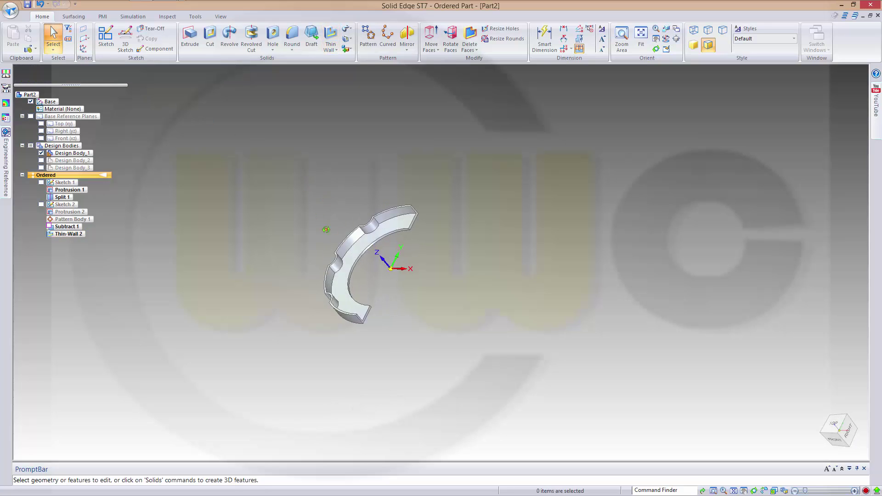
Step: Inspect the shelled ring from a flatter angle and start a hole feature
scroll(289, 220, "up", 3)
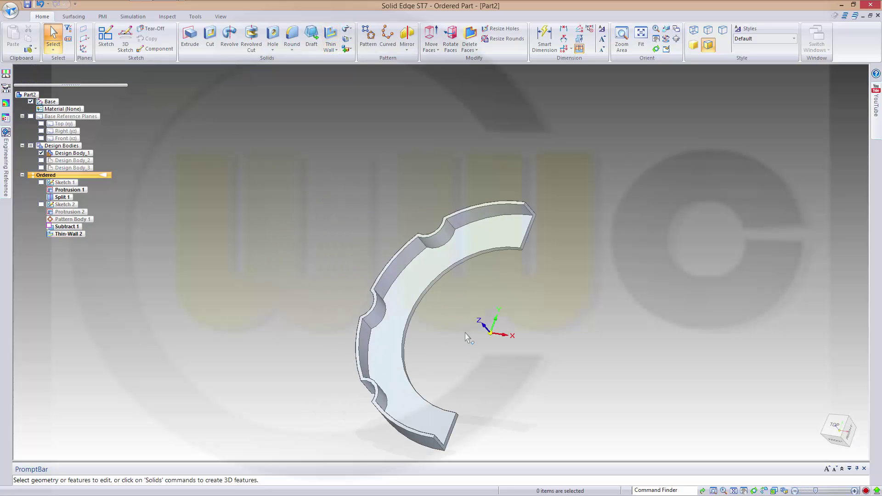
middle_click_drag(468, 334, 442, 284)
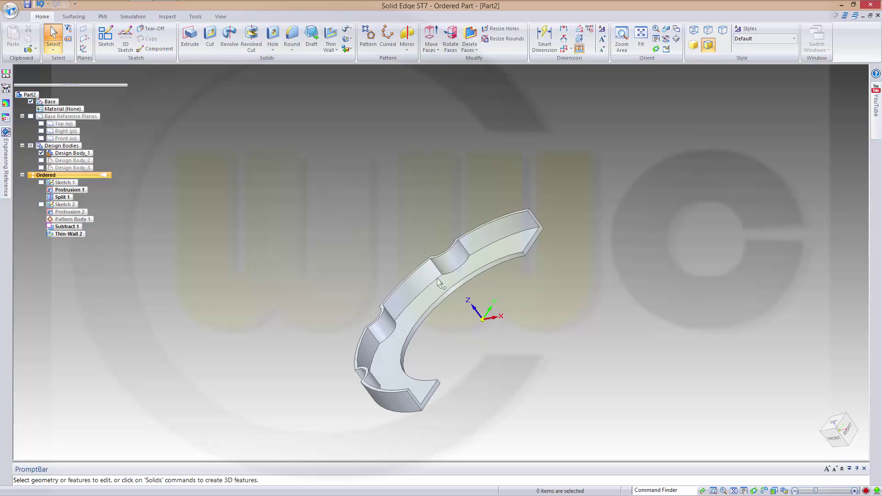
middle_click_drag(502, 292, 520, 301)
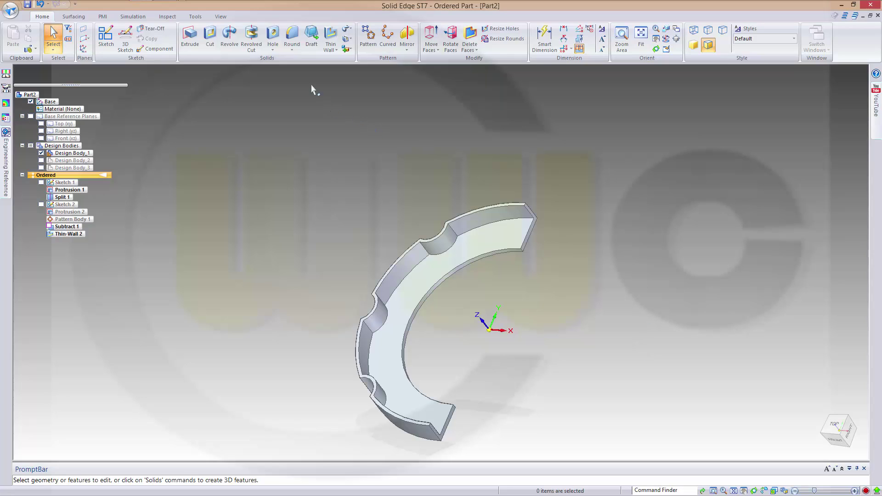
left_click(273, 37)
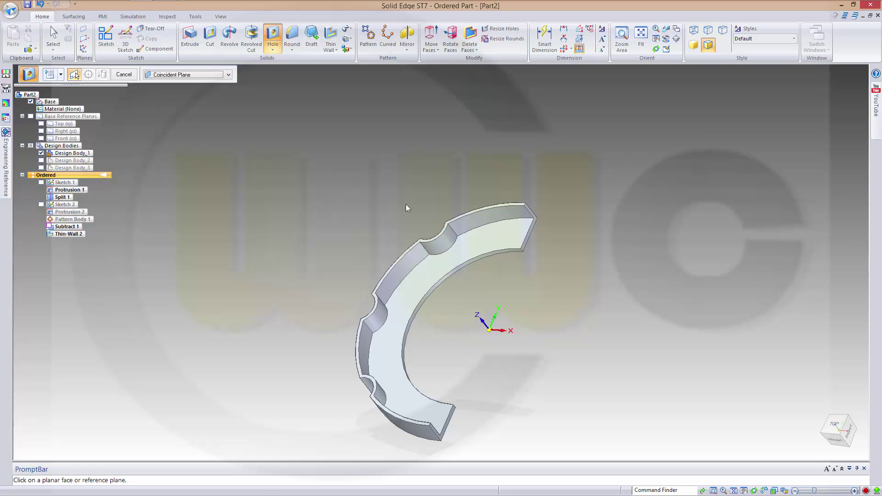
Step: Place 10 mm ISO Metric holes at both leg ends on the ring's flat face
left_click(514, 243)
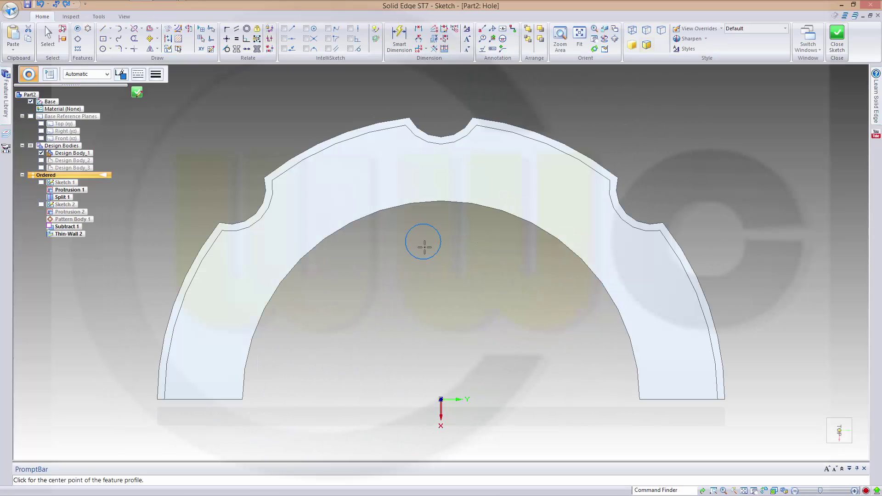
left_click(50, 74)
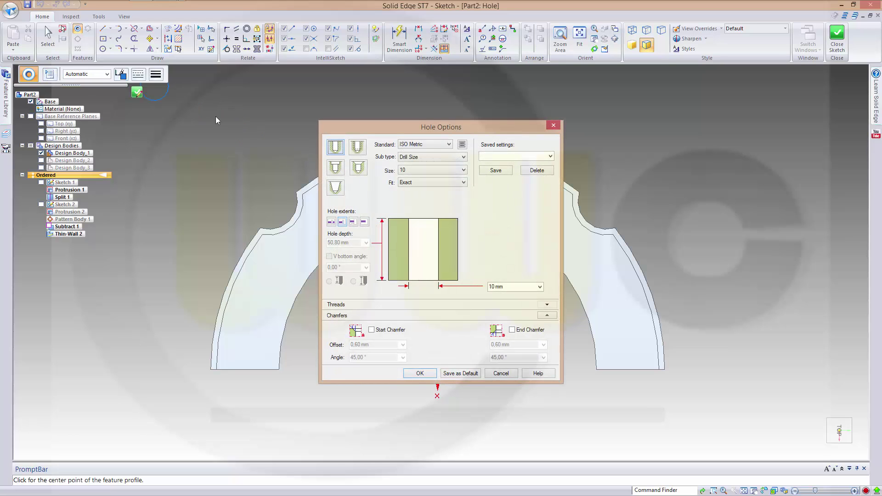
left_click(426, 374)
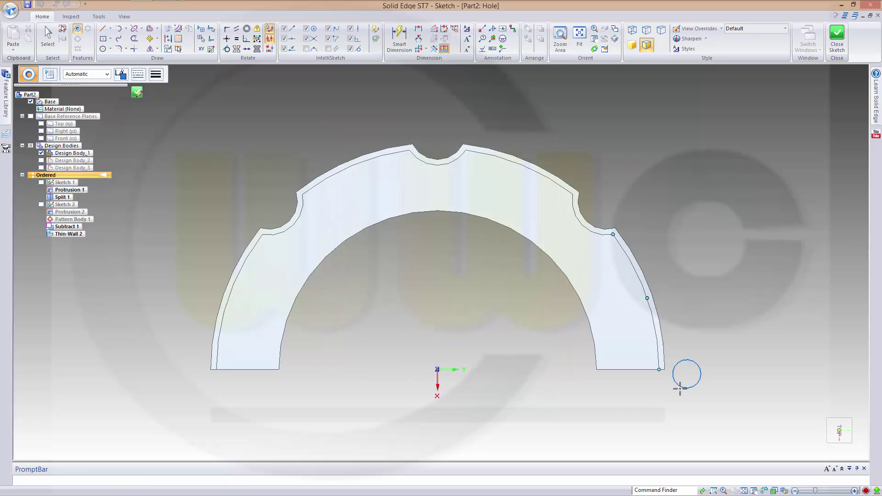
left_click(627, 369)
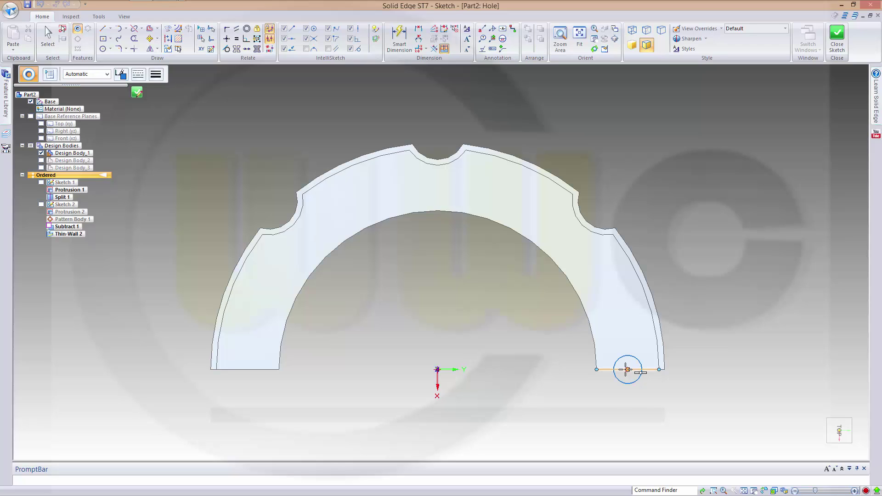
left_click(247, 369)
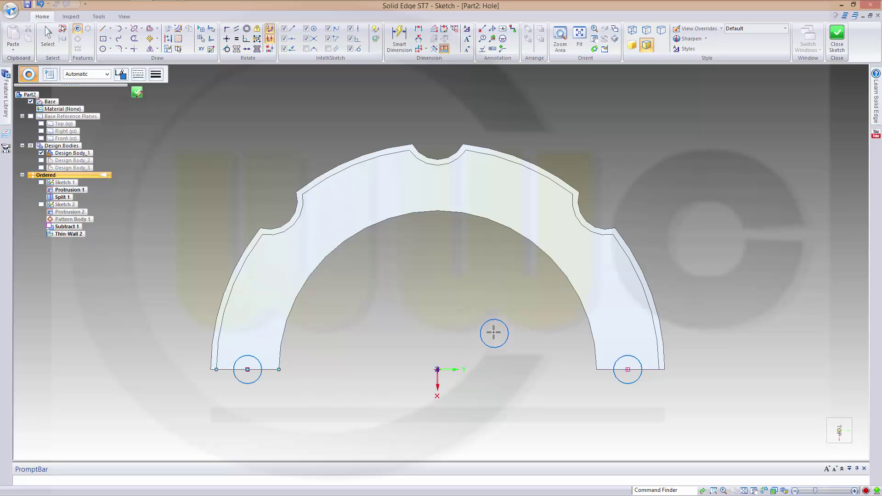
left_click(136, 93)
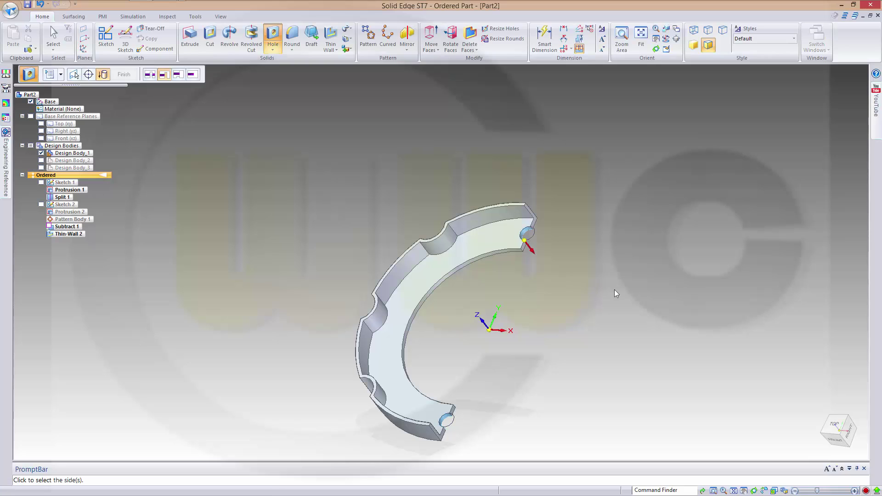
left_click(621, 315)
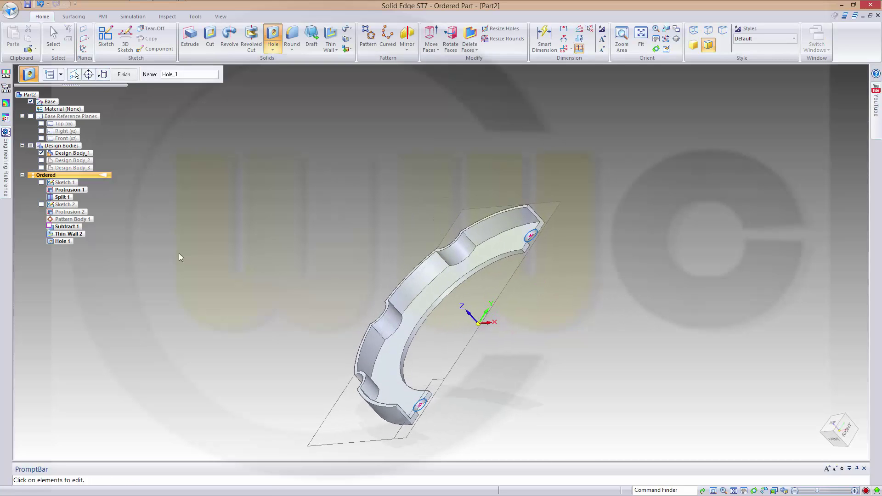
Step: Orbit the ring to check both holes, then begin a mirror operation
middle_click_drag(206, 248, 202, 217)
middle_click_drag(203, 223, 256, 250)
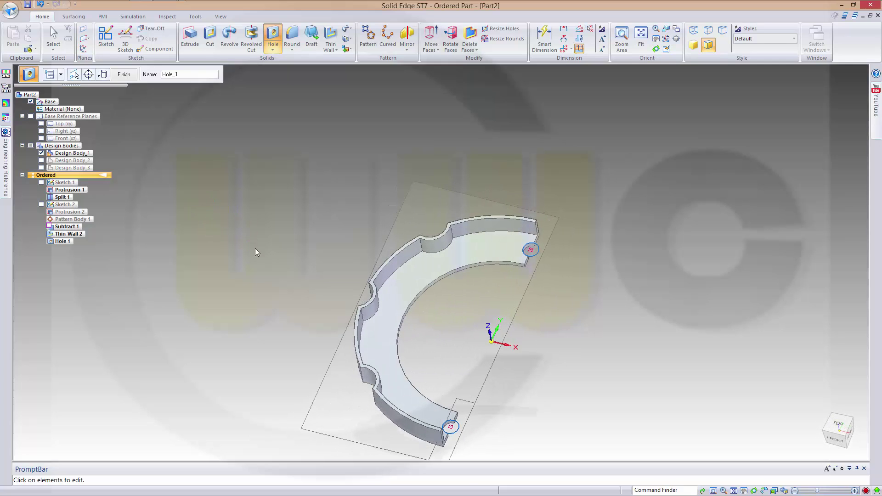
middle_click_drag(550, 380, 397, 239)
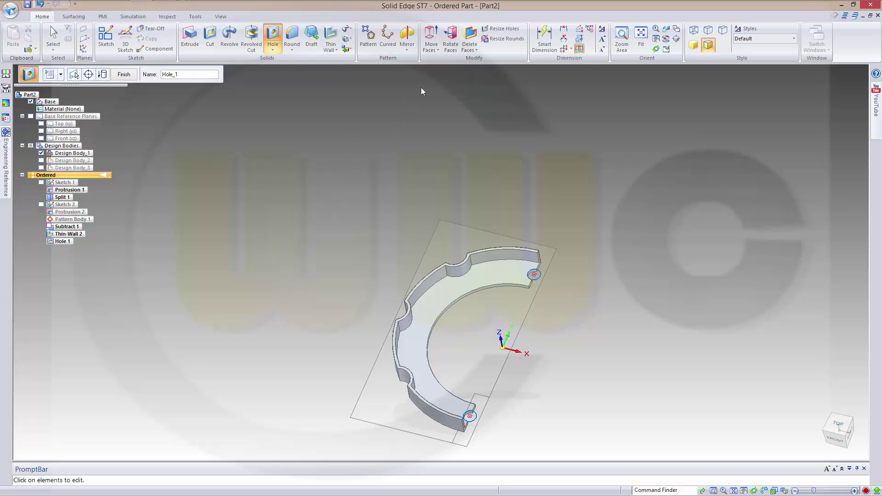
left_click(407, 35)
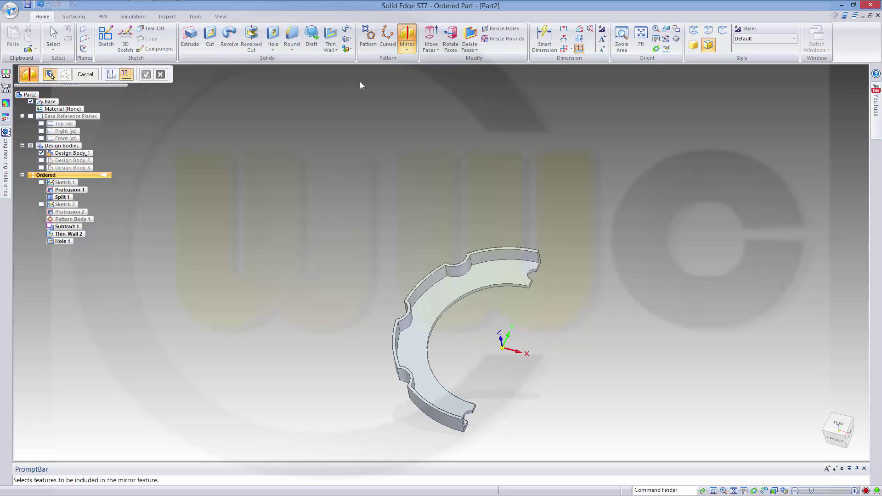
Step: Use Mirror Copy Part to copy the thin-walled ring body across the Top (xy) plane
left_click(407, 50)
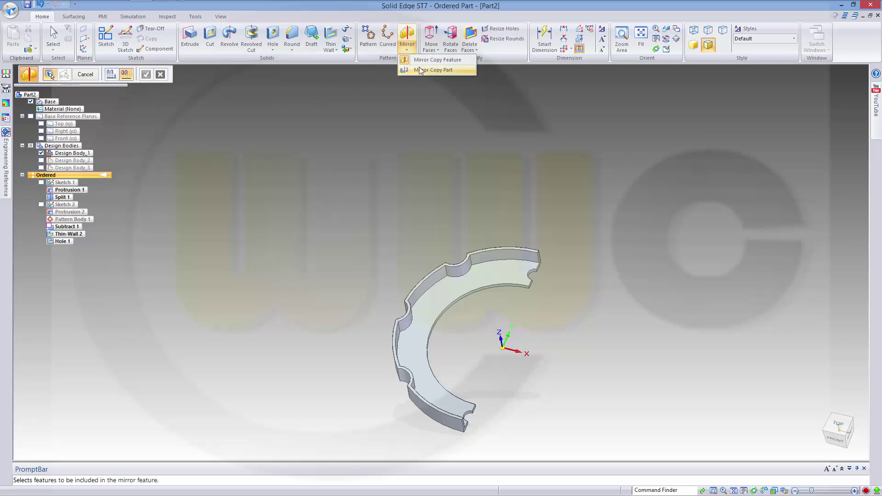
left_click(419, 69)
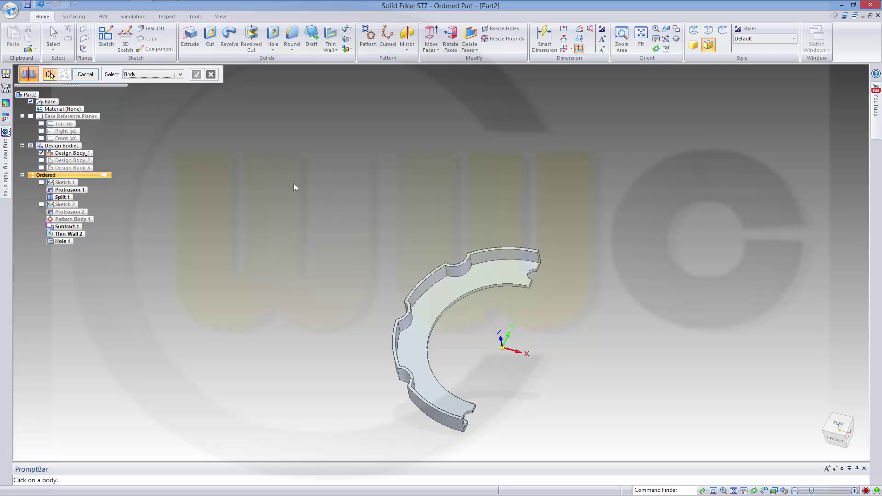
left_click(437, 297)
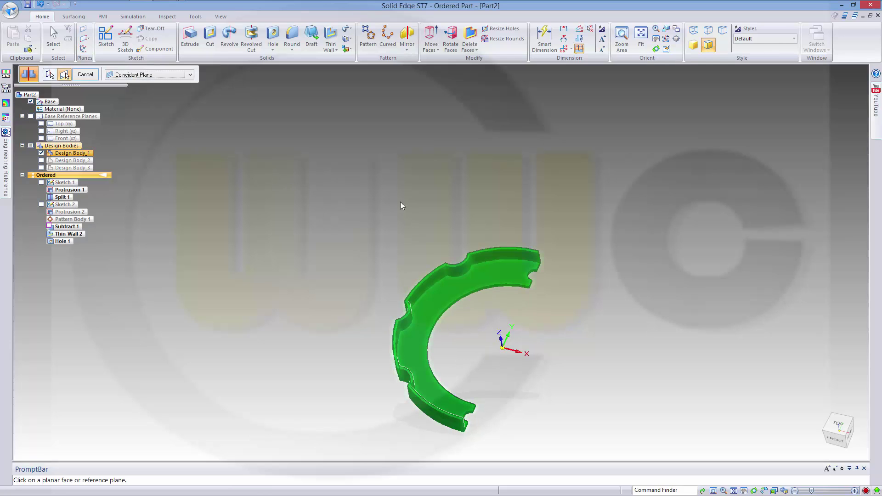
middle_click_drag(374, 195, 318, 102)
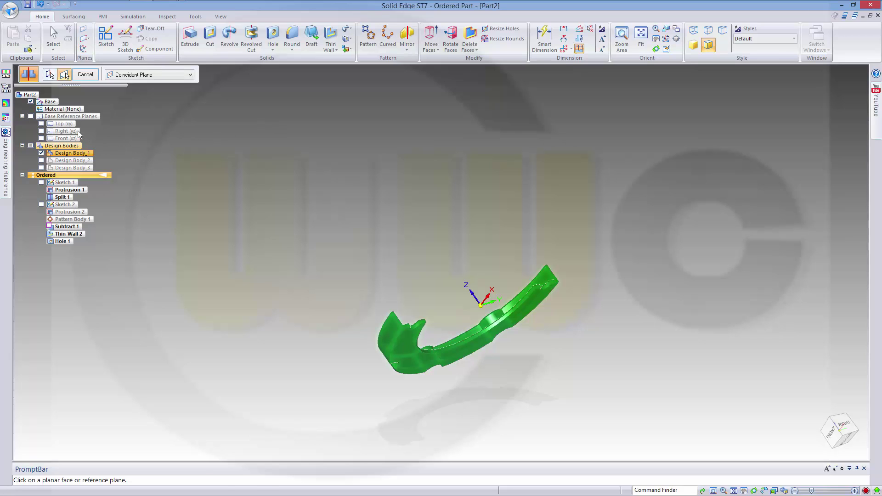
left_click(62, 124)
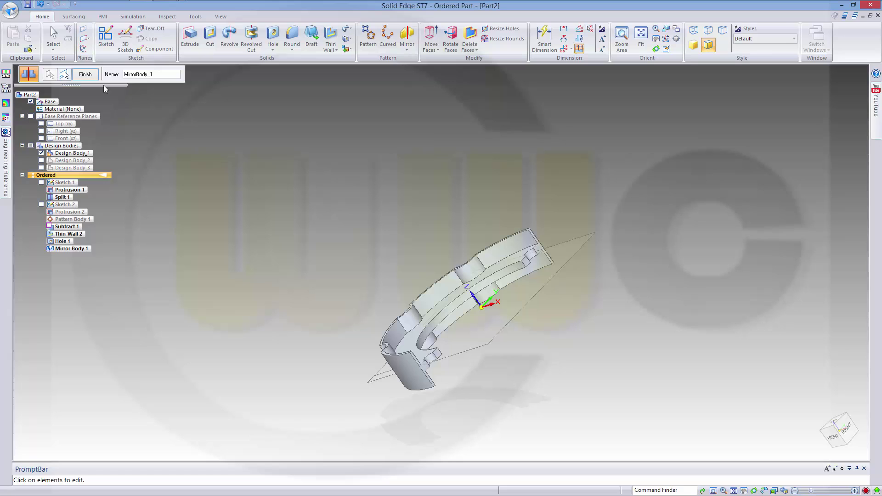
left_click(86, 74)
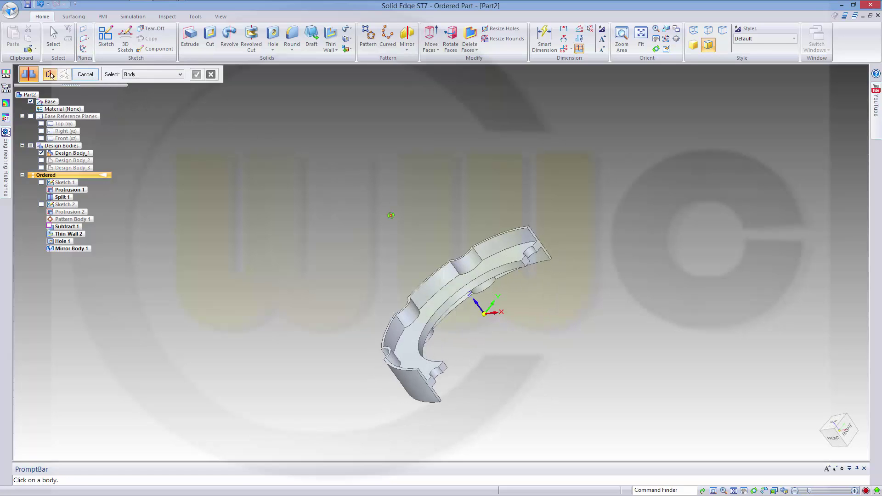